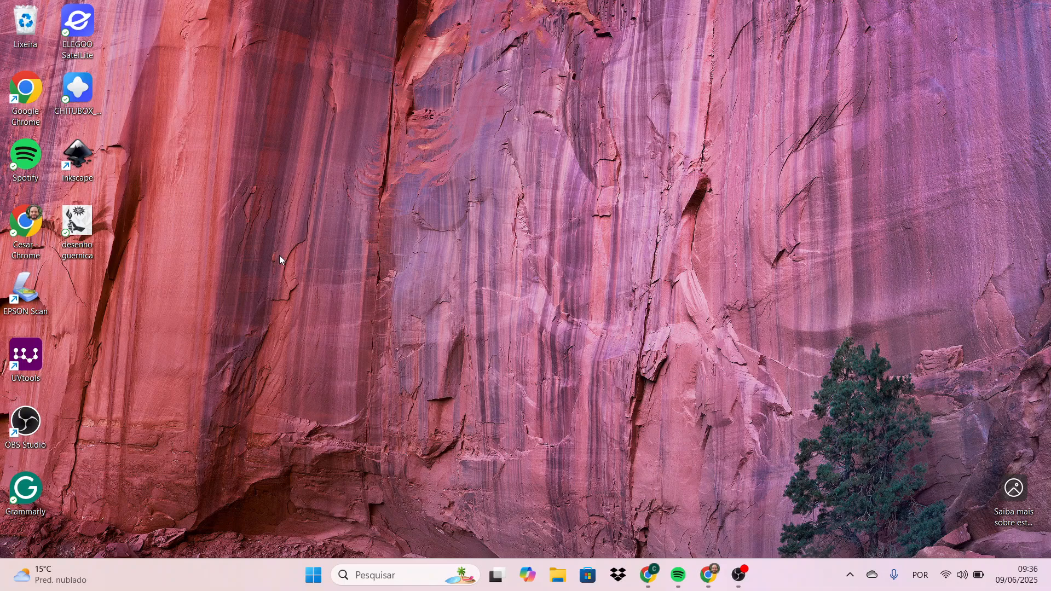
- Launch Inkscape with a new blank document and close the Trace Bitmap dialog
click(85, 156)
key(Return)
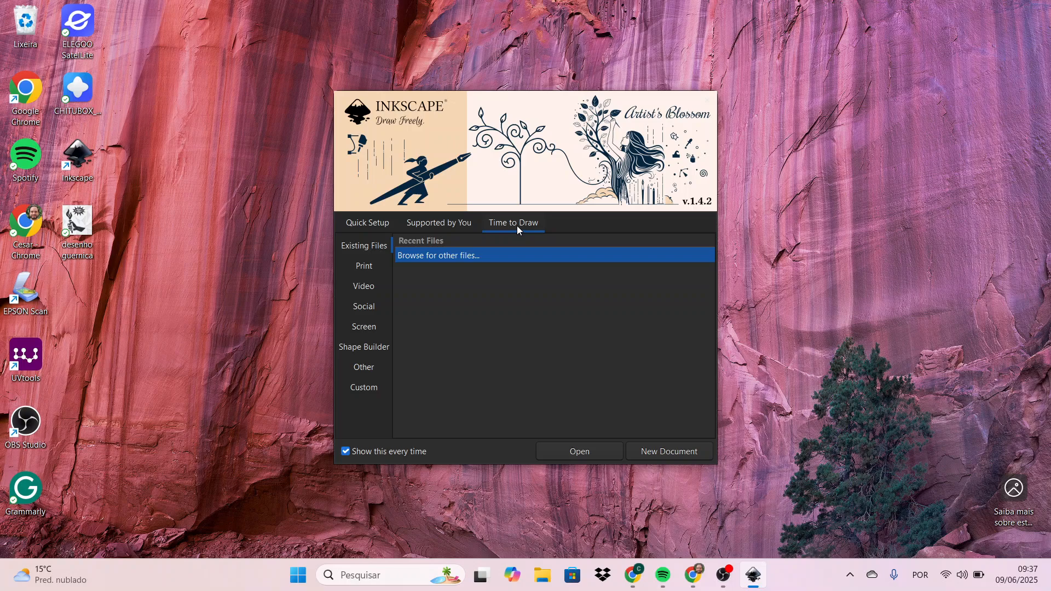
click(676, 452)
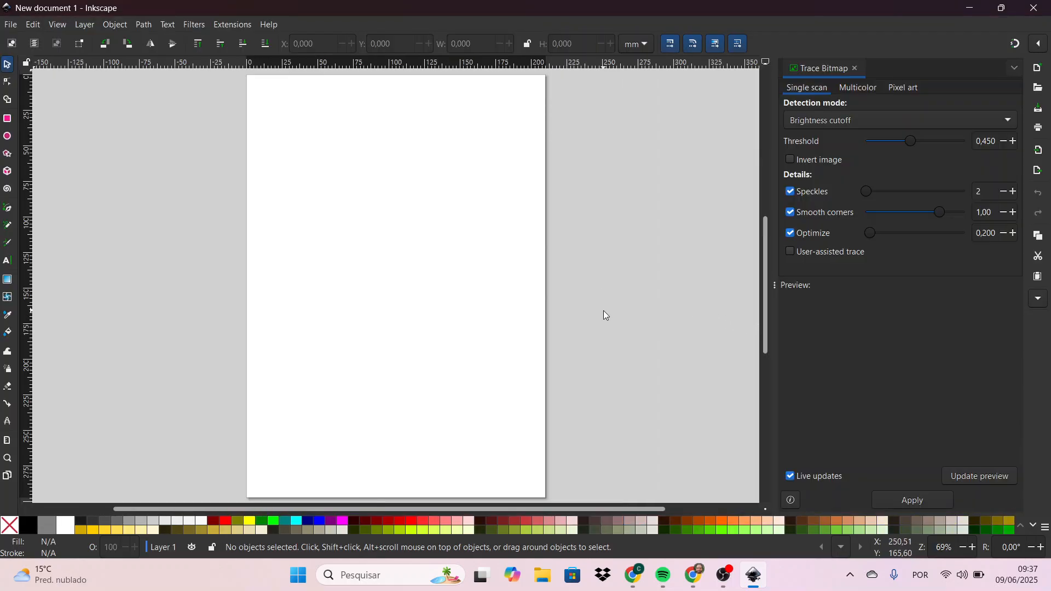
click(855, 68)
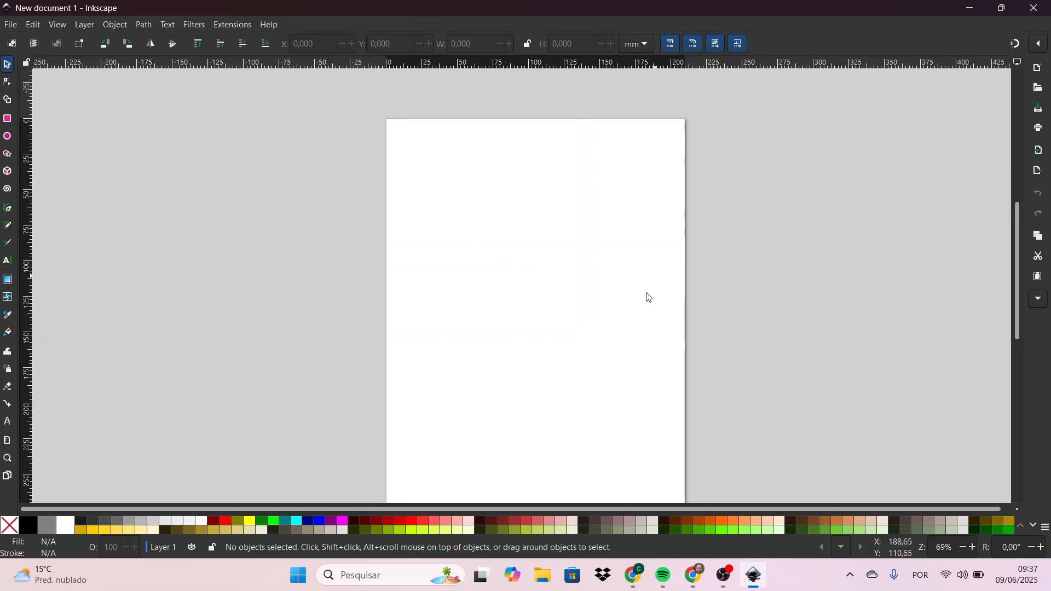
mouse_move(584, 284)
mouse_down()
mouse_move(563, 230)
mouse_move(591, 235)
mouse_move(596, 279)
mouse_move(590, 266)
mouse_up()
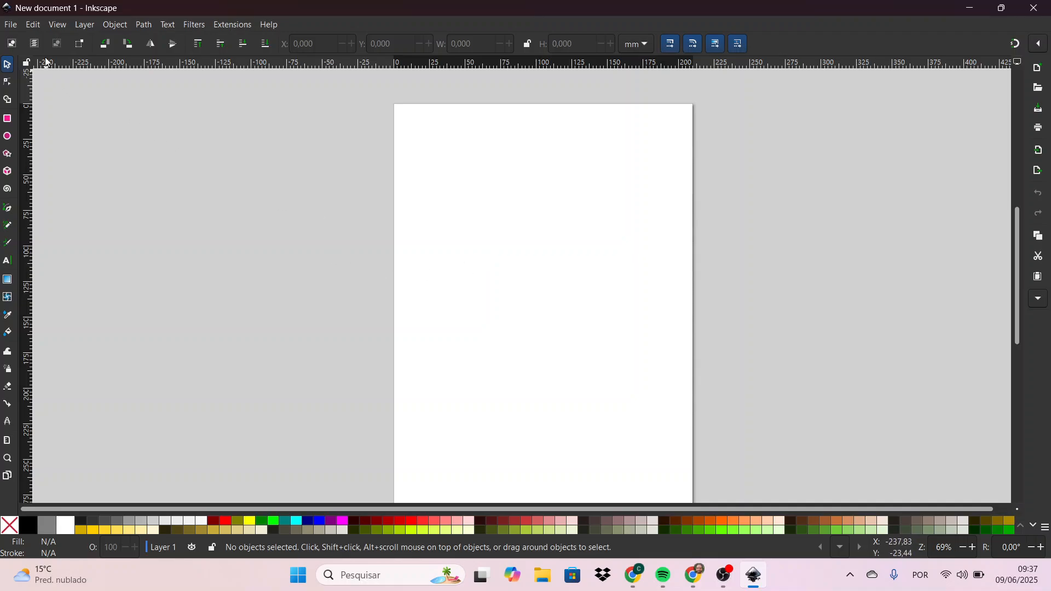
- Import the "desenho guernica" PNG as an embedded image with DPI from file and automatic rendering, and place it overlapping the page's left side
click(10, 25)
click(40, 190)
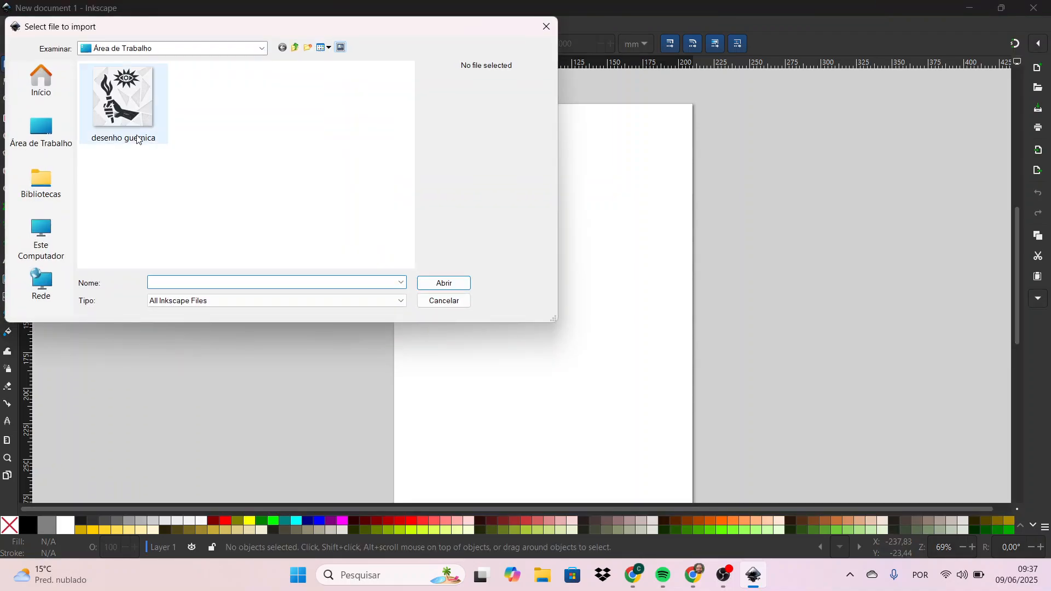
click(125, 113)
click(41, 186)
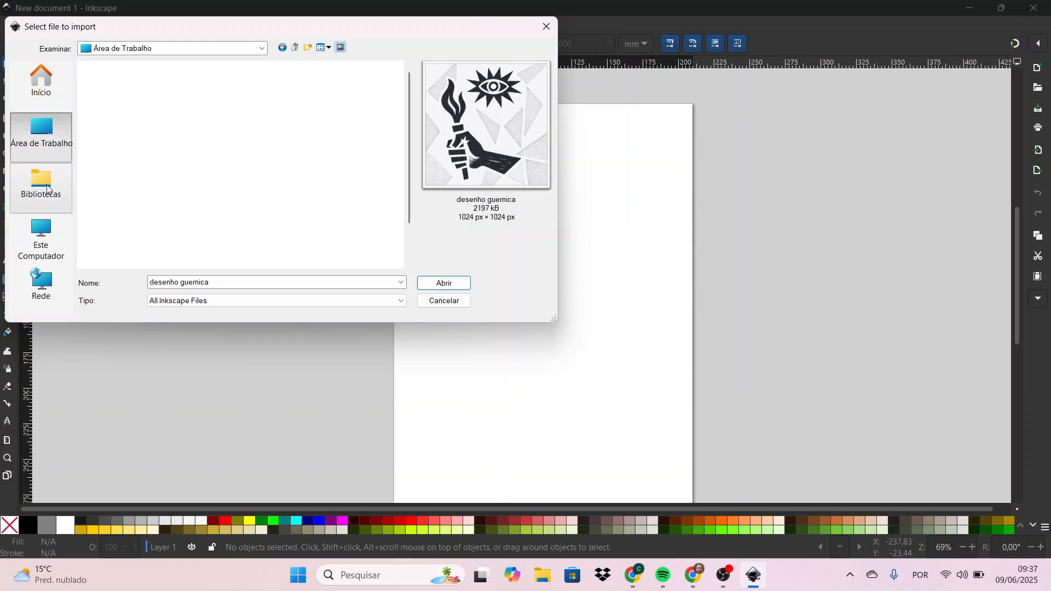
click(37, 144)
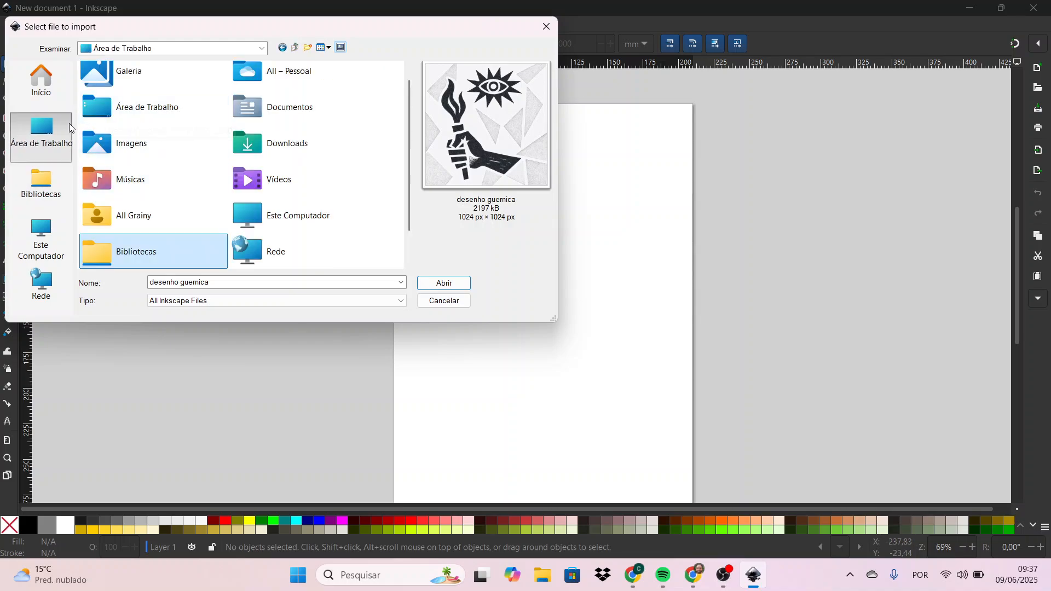
double_click(93, 116)
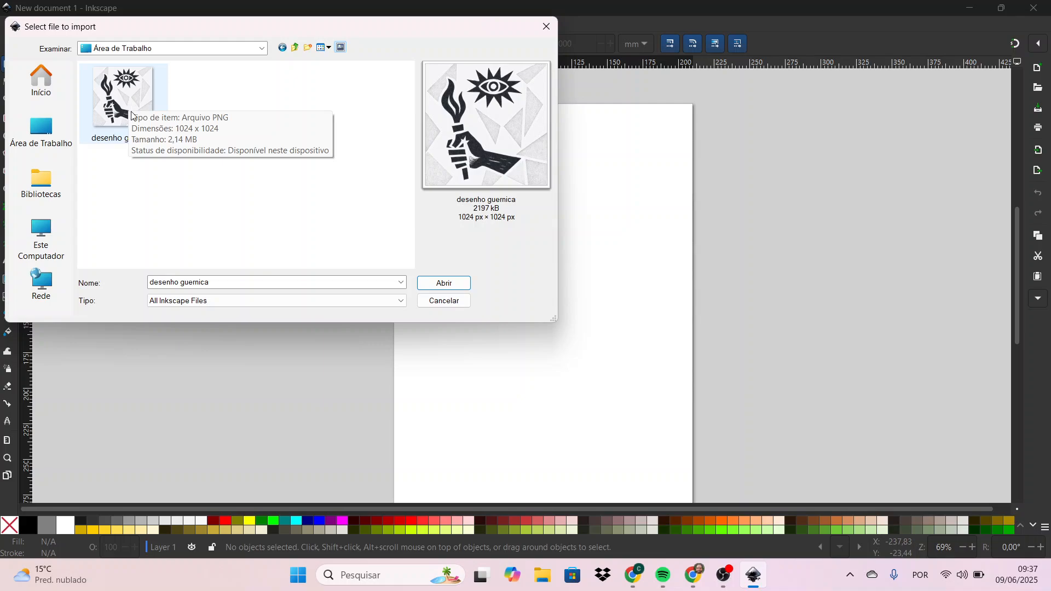
click(440, 283)
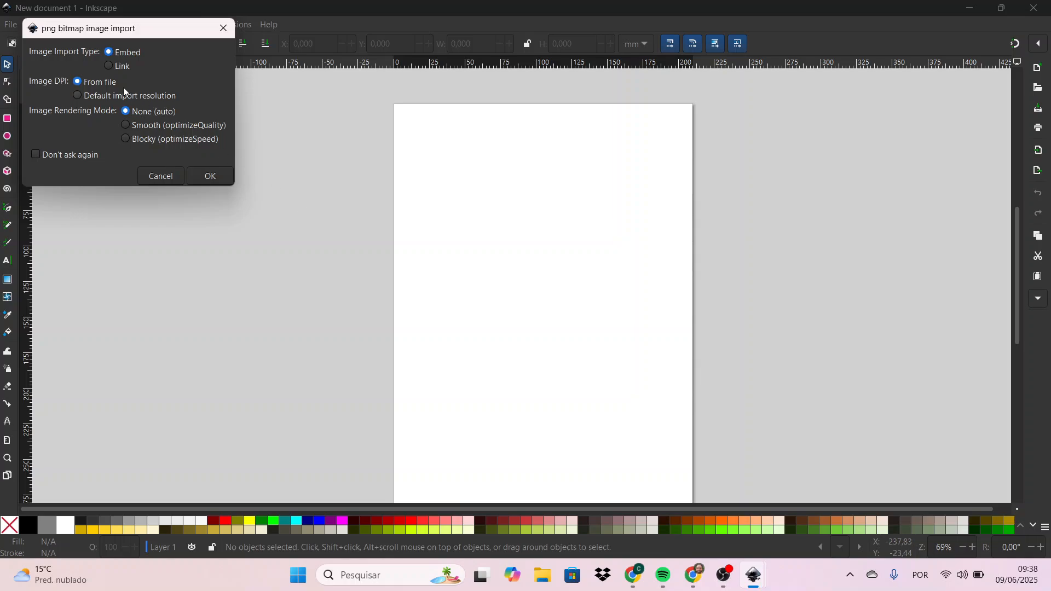
drag(122, 41, 228, 138)
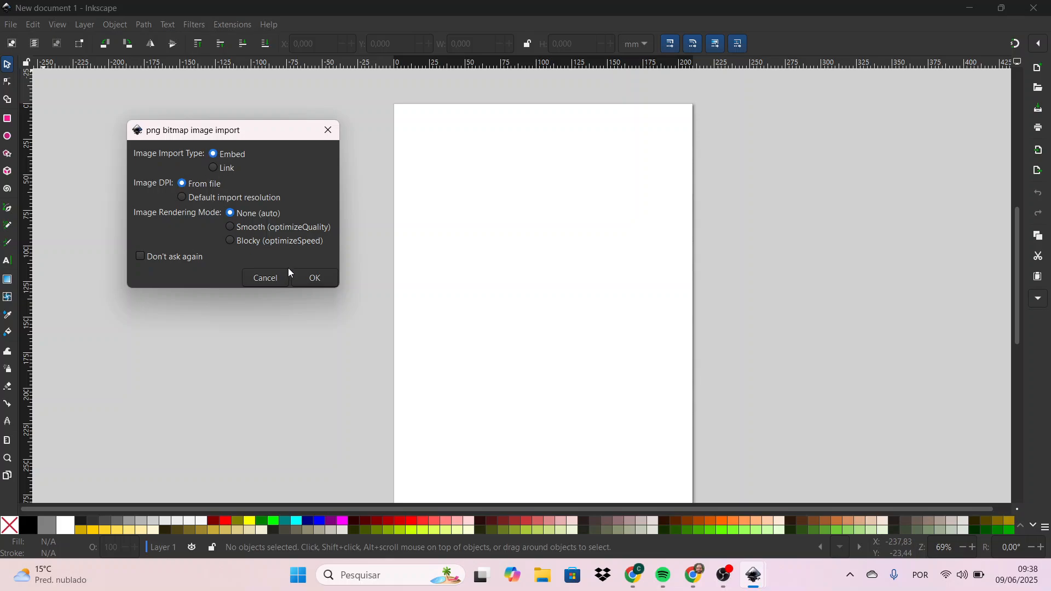
click(315, 279)
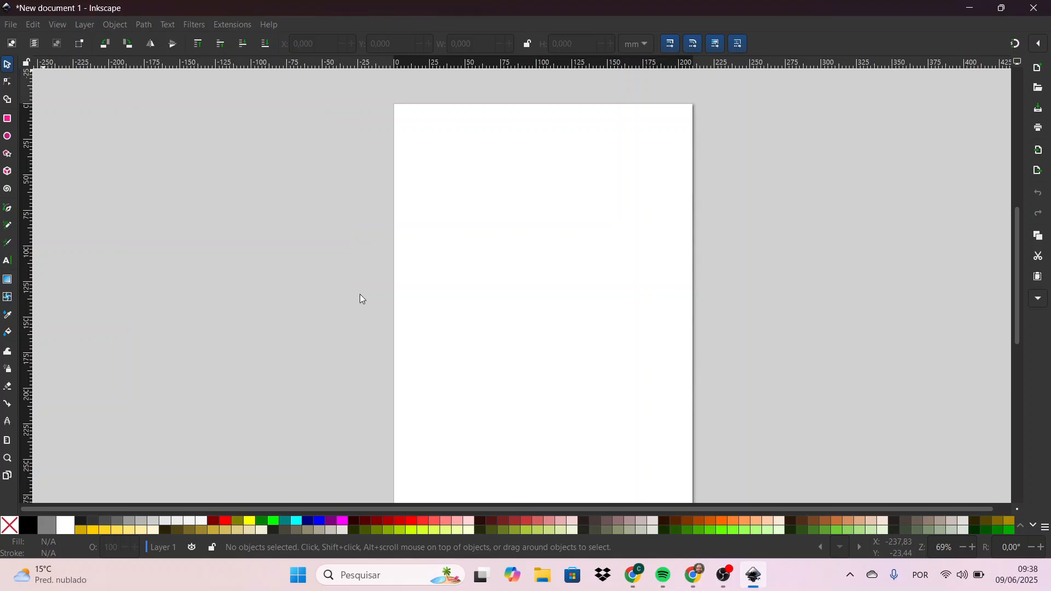
drag(136, 206, 421, 304)
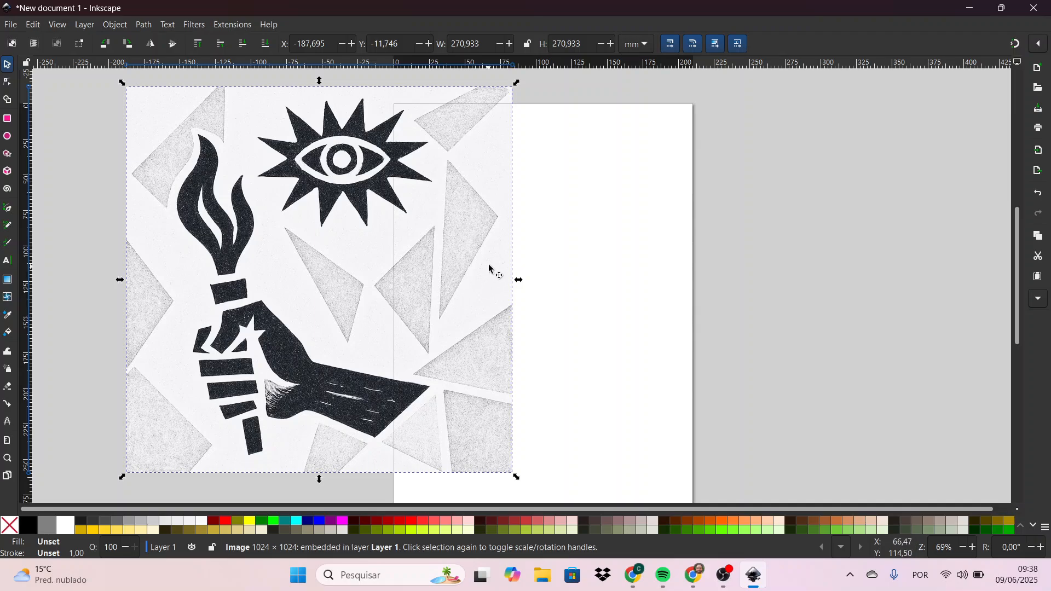
mouse_move(437, 247)
mouse_down()
mouse_move(633, 263)
mouse_move(438, 254)
mouse_up()
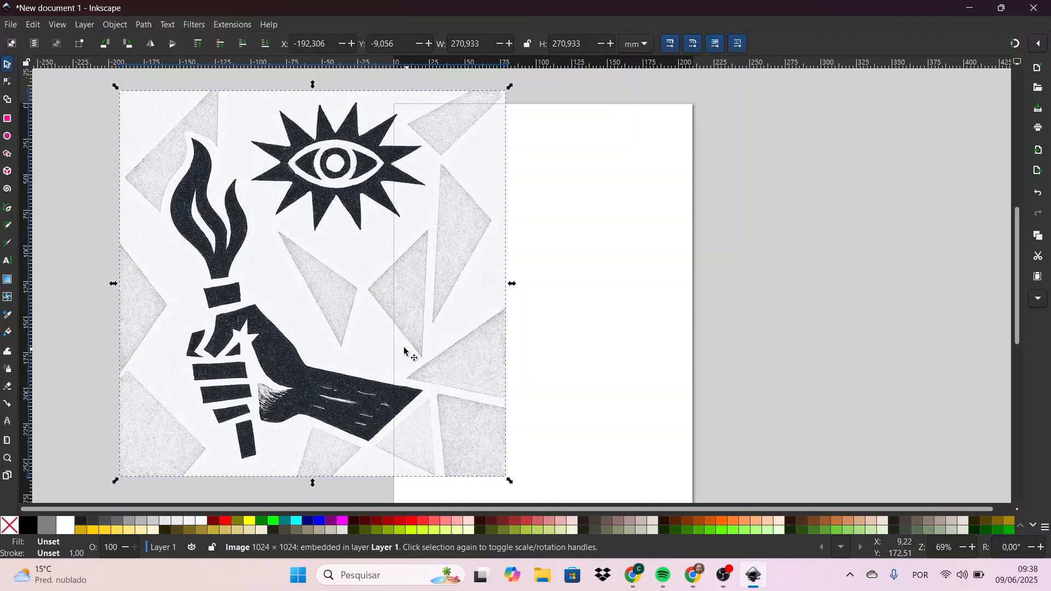
- Trace the imported image in a single scan with Brightness cutoff at threshold 0,553, and move the traced path to the right of the original
click(143, 25)
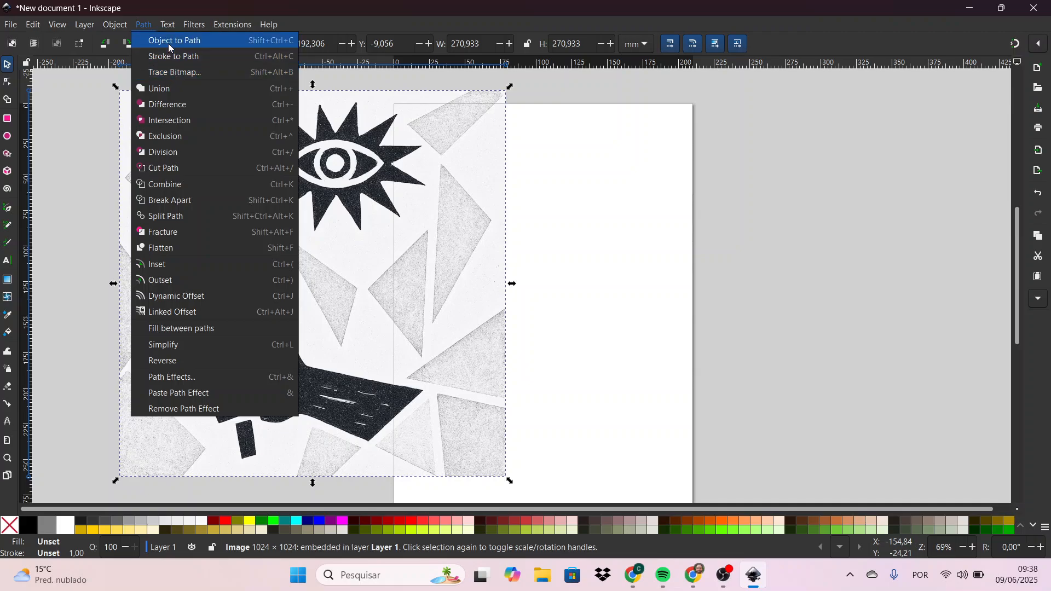
click(179, 77)
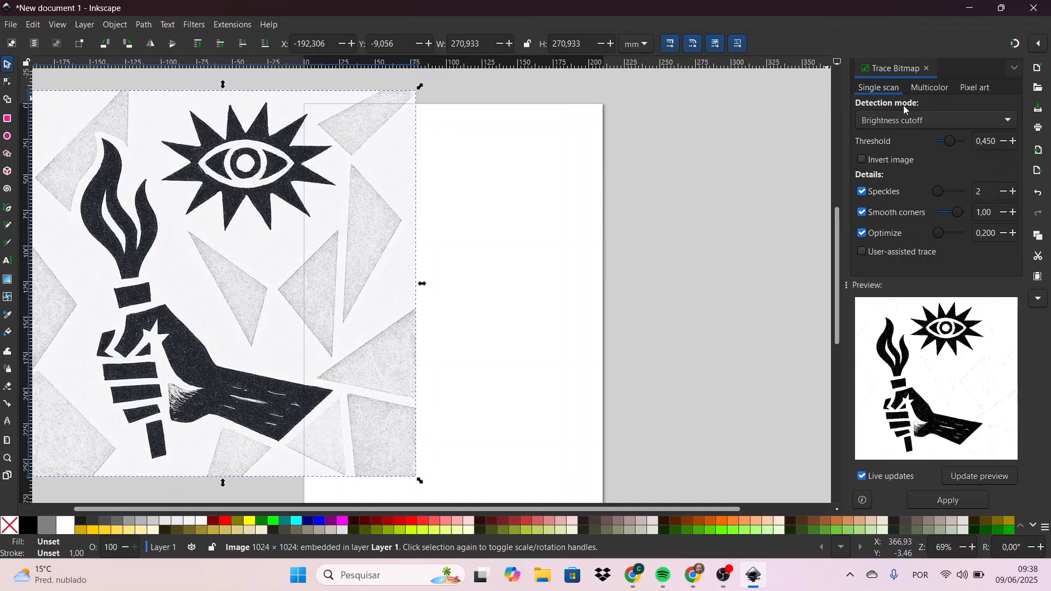
click(448, 220)
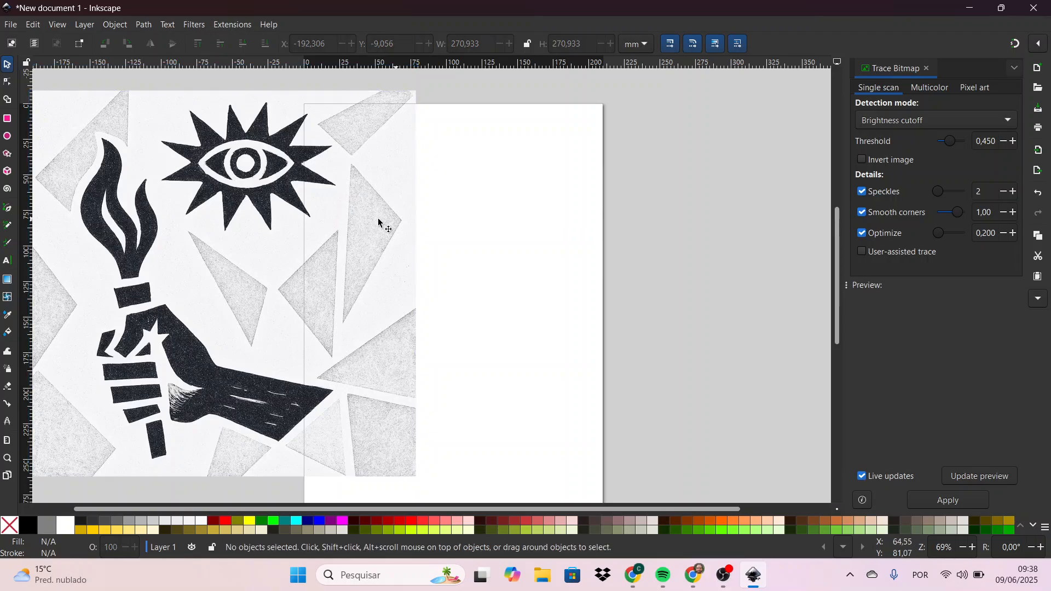
click(373, 220)
click(458, 225)
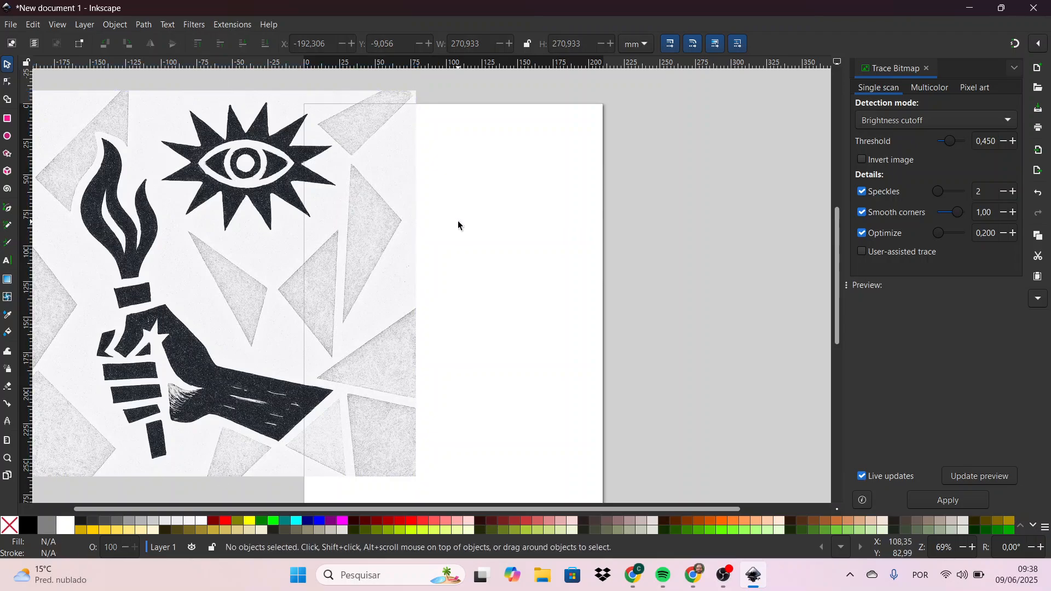
click(355, 256)
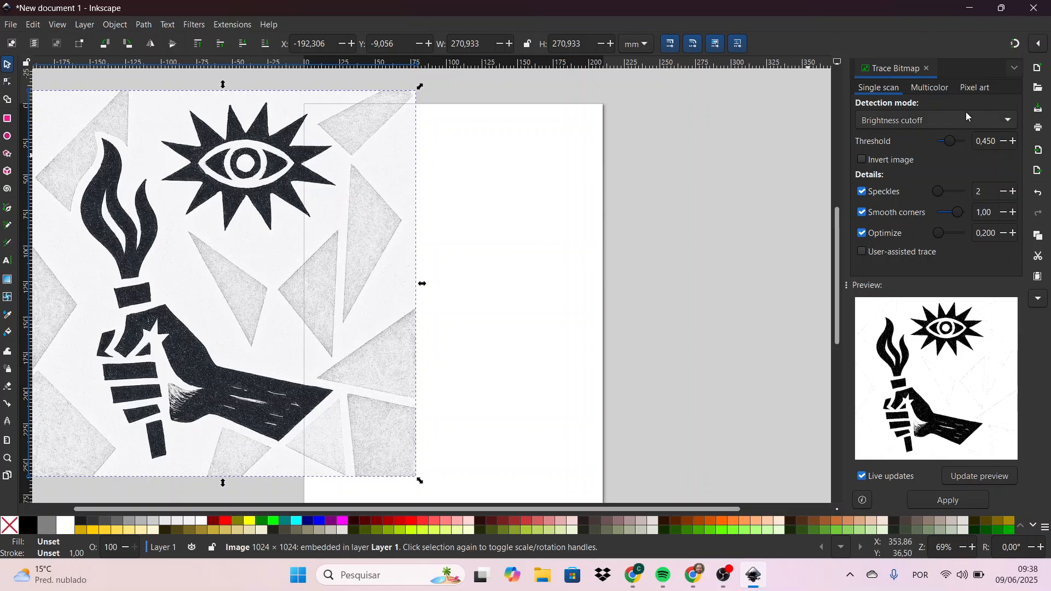
mouse_move(951, 145)
mouse_down()
mouse_move(966, 148)
mouse_move(938, 137)
mouse_move(951, 141)
mouse_up()
drag(286, 237, 307, 238)
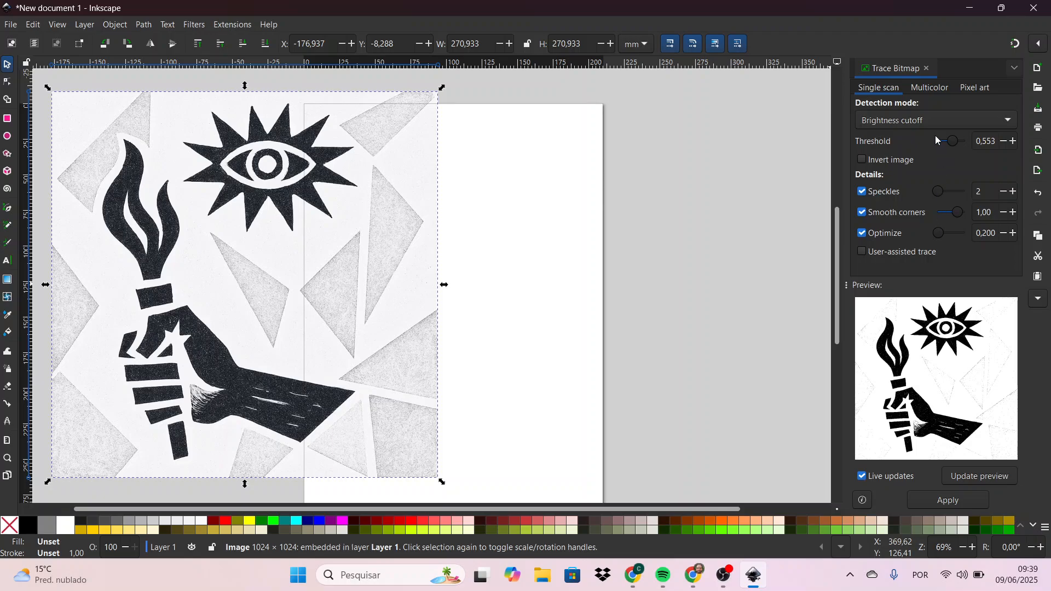
click(941, 502)
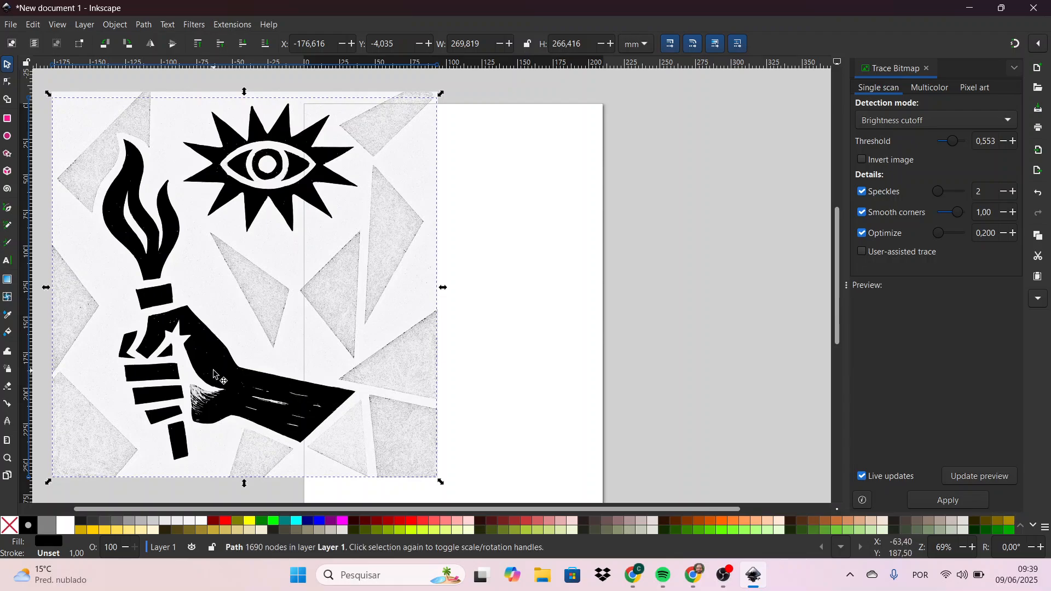
drag(227, 376, 593, 377)
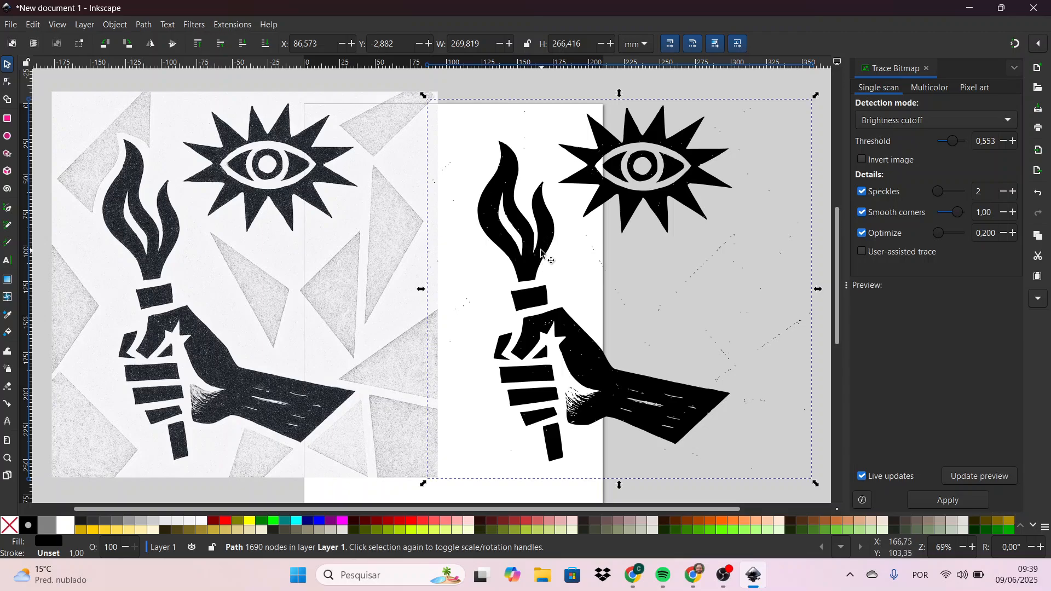
drag(541, 253, 541, 249)
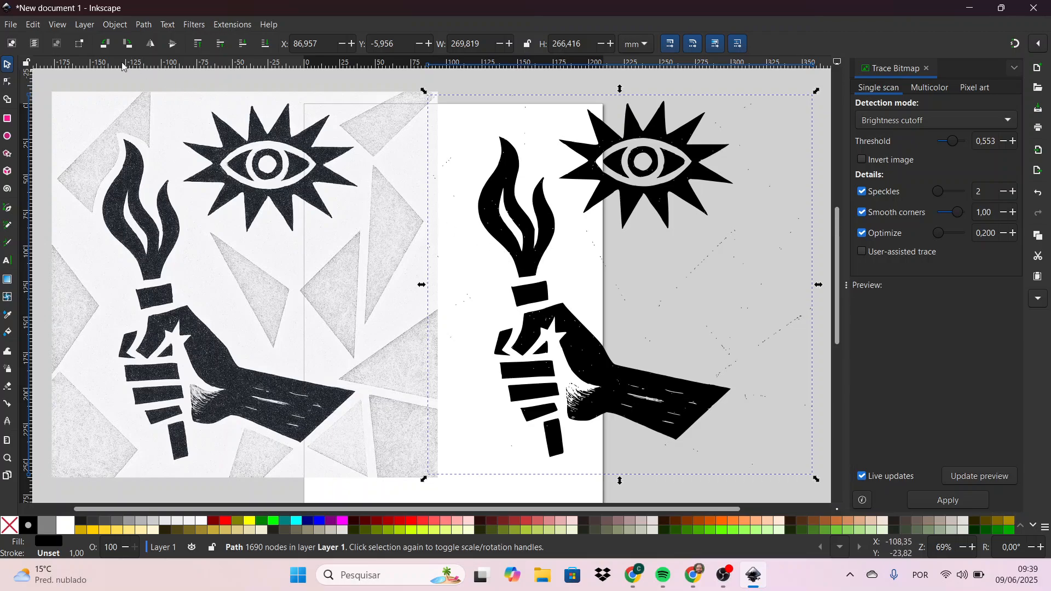
- Inspect the traced path's contours in Outline display mode, and restore Normal display mode
click(63, 24)
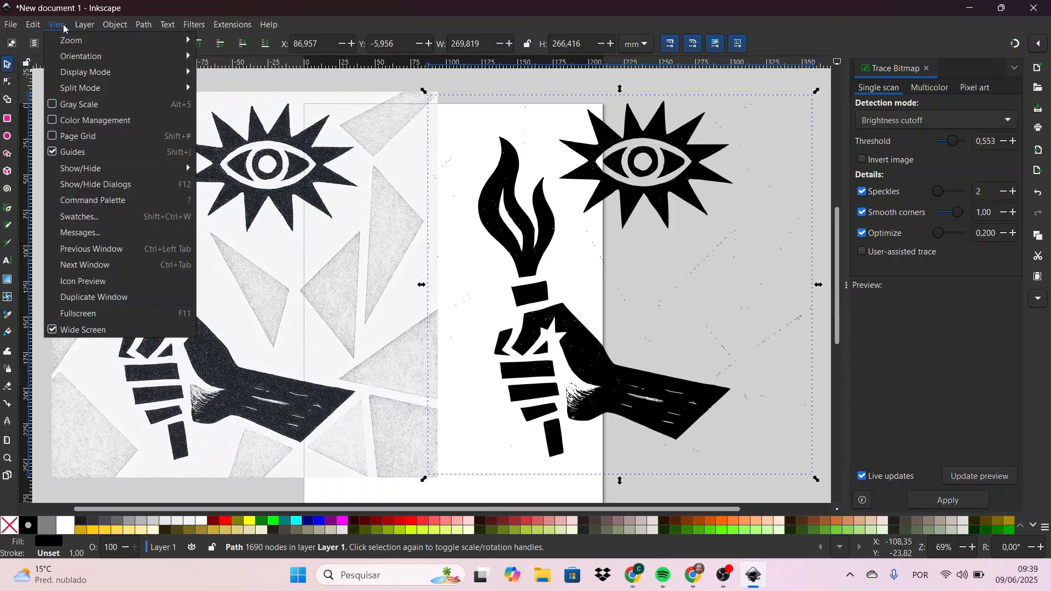
mouse_move(83, 74)
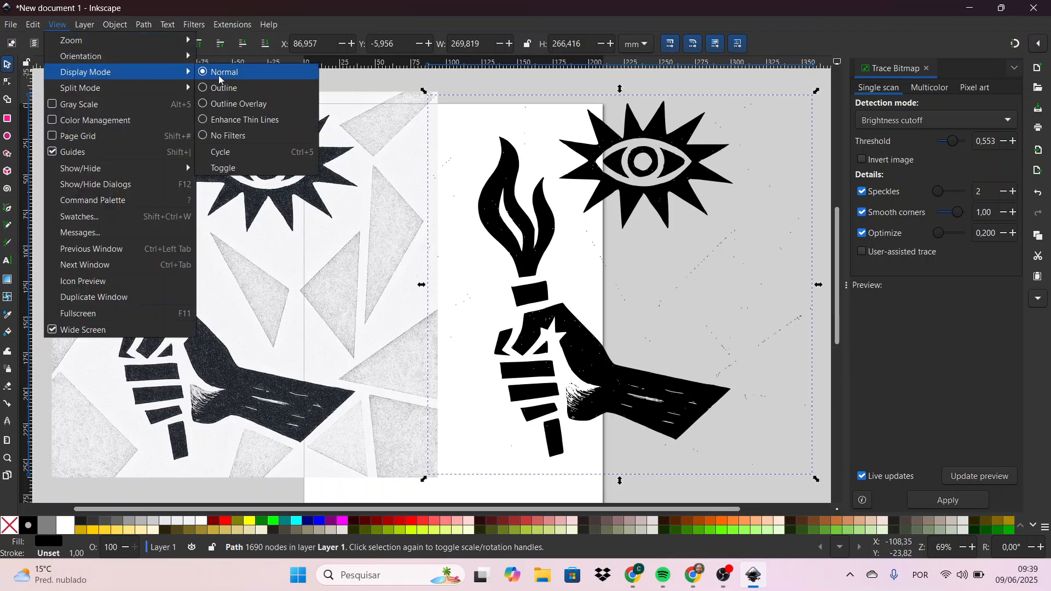
click(231, 90)
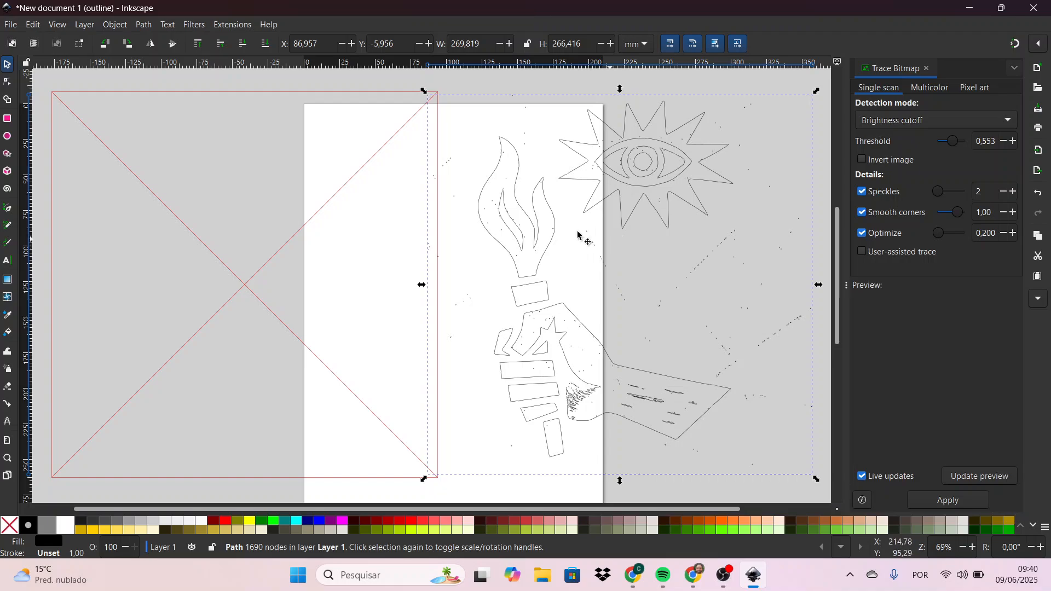
click(60, 29)
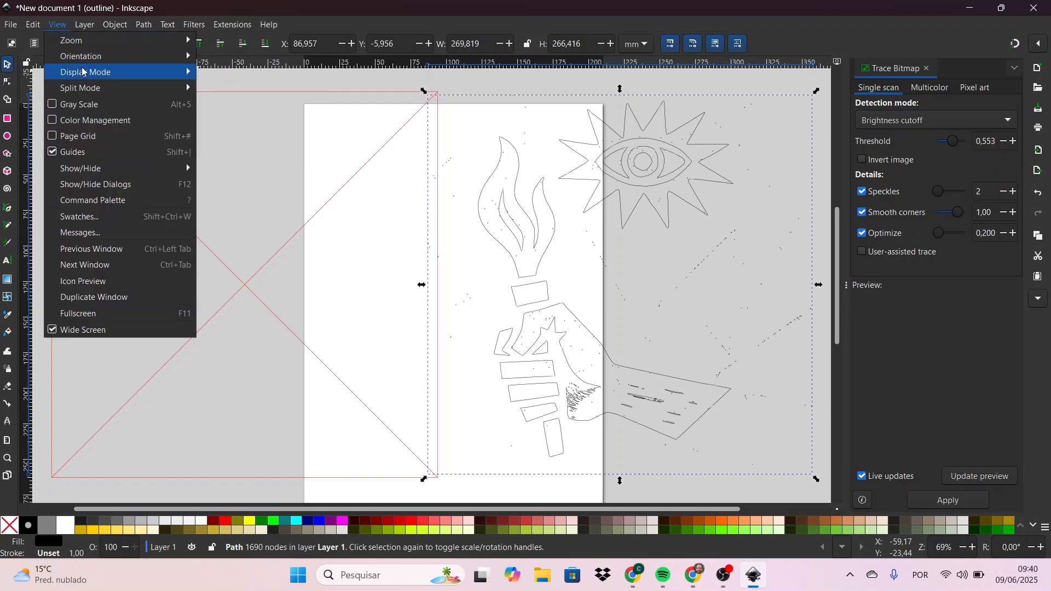
mouse_move(93, 72)
click(224, 72)
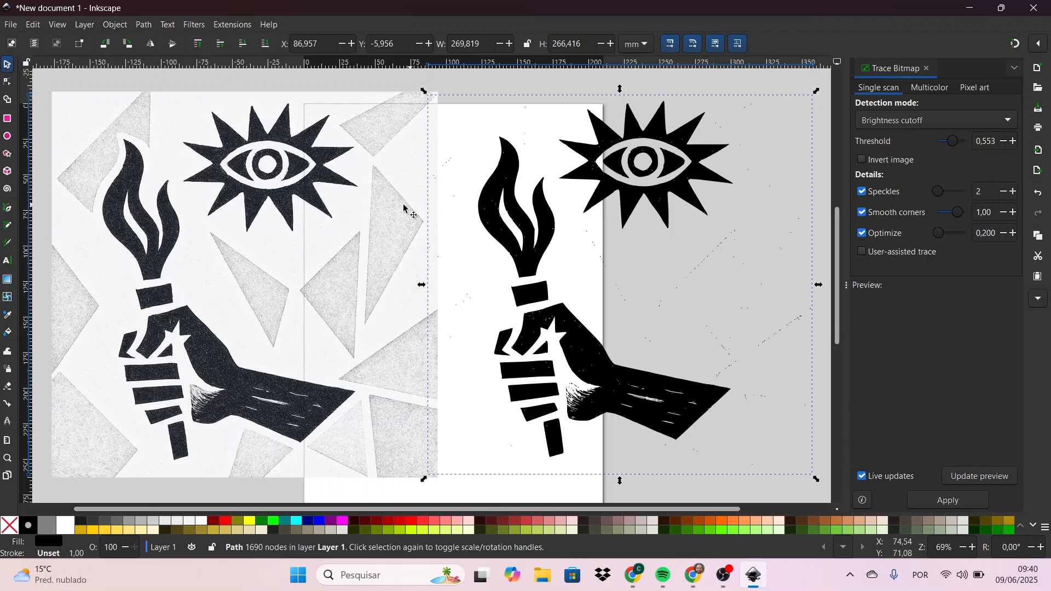
- Delete the original bitmap image and move the traced path onto the page
click(386, 210)
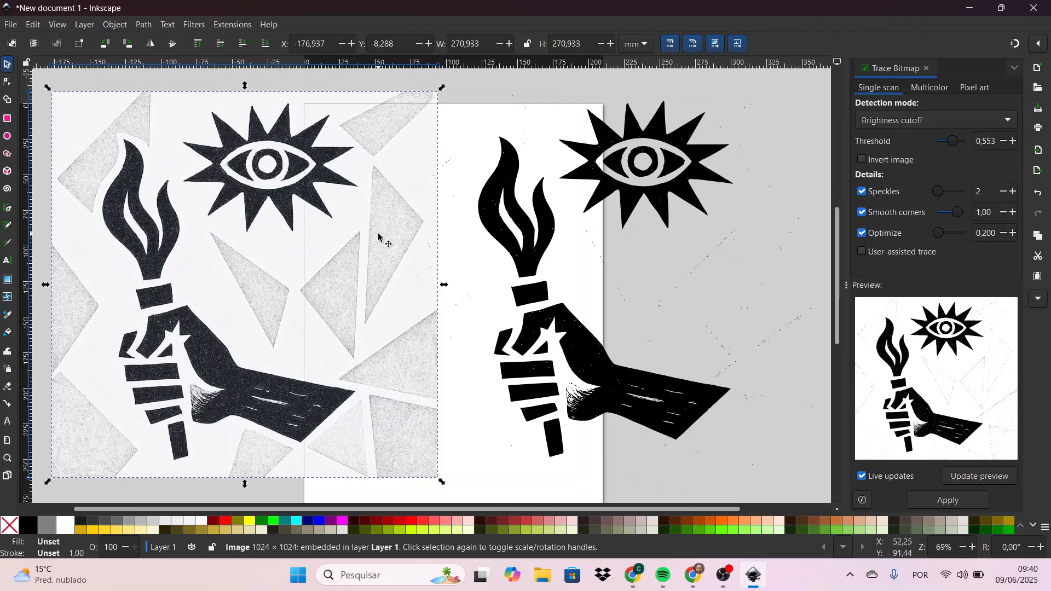
key(Delete)
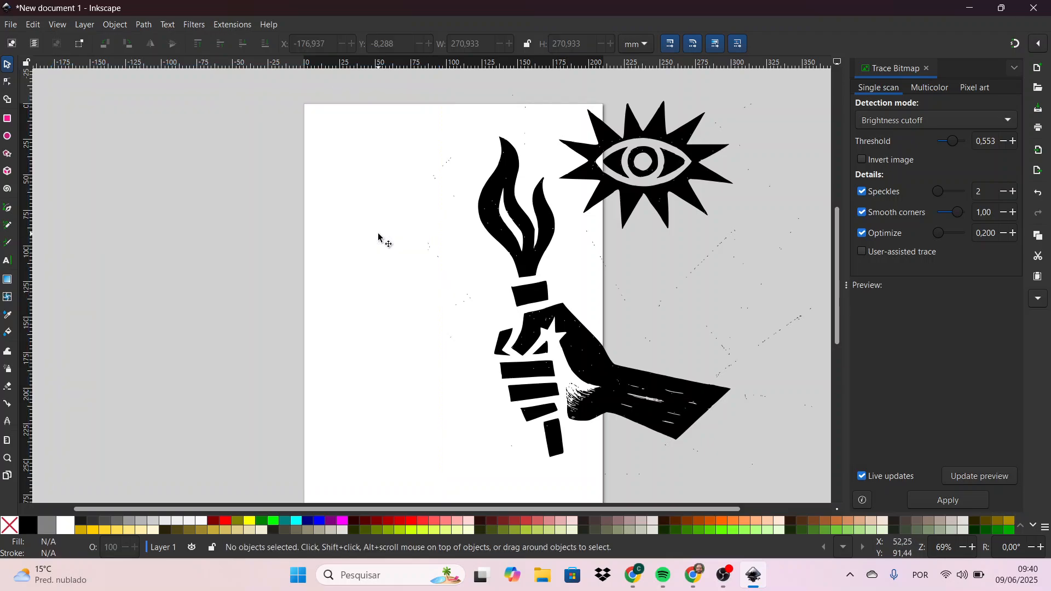
mouse_move(527, 250)
mouse_down()
mouse_move(358, 258)
mouse_move(381, 259)
mouse_up()
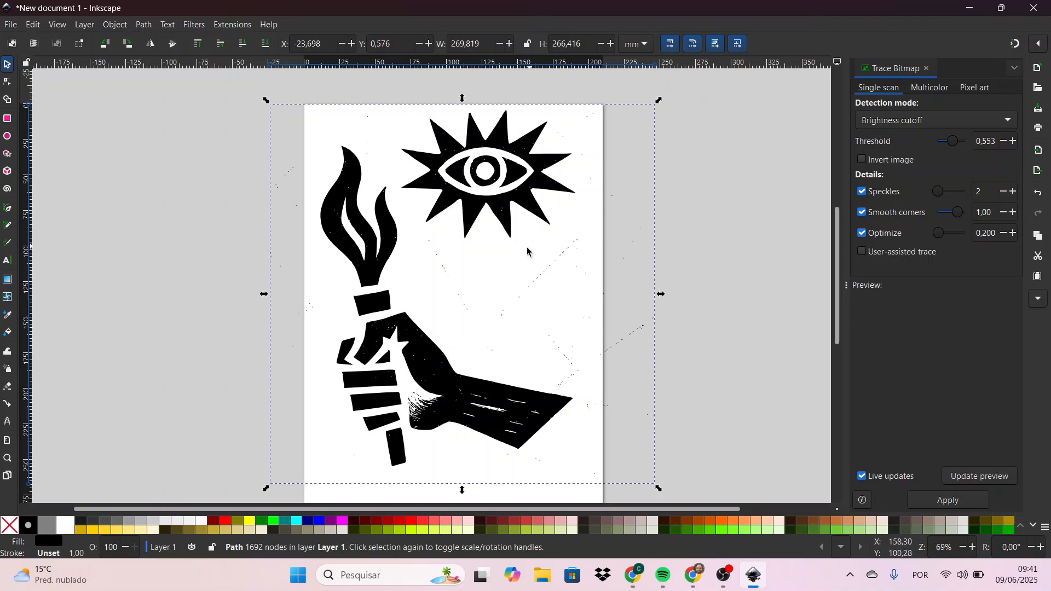
- Cut through the torch flame with the Eraser at width 10, extending its inner gap down to the base and up through the tall tongue
click(9, 387)
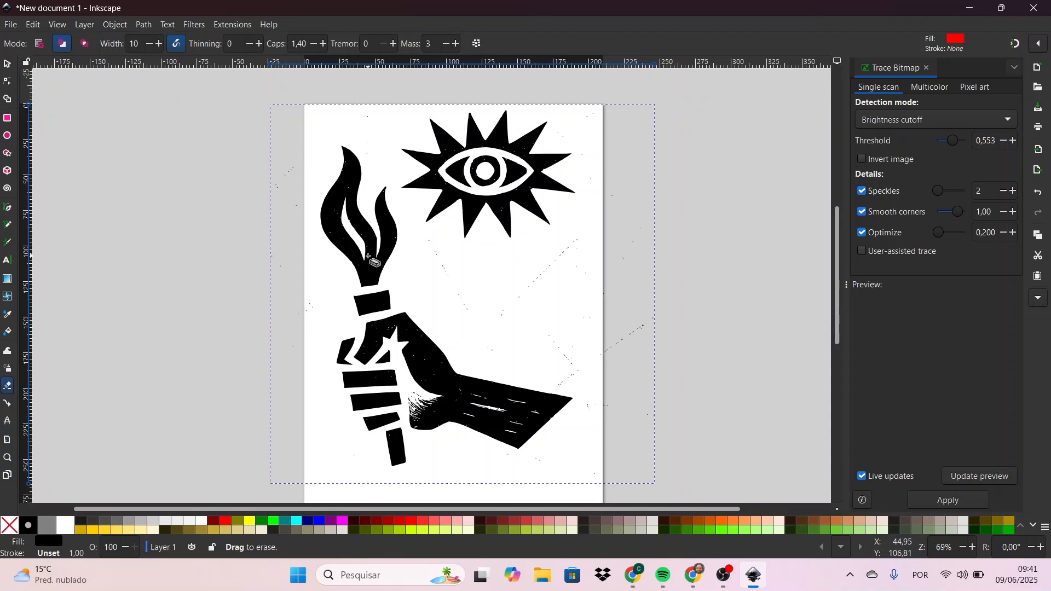
scroll(368, 262, up, 3)
drag(370, 260, 437, 255)
scroll(437, 255, up, 2)
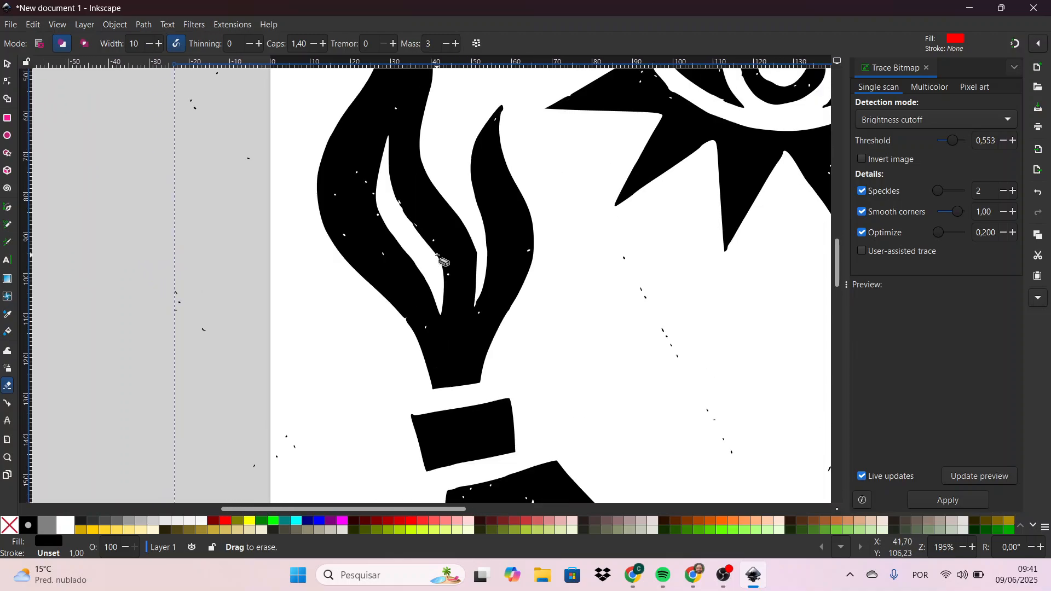
mouse_move(437, 281)
mouse_down()
mouse_move(443, 323)
mouse_move(423, 375)
mouse_move(441, 350)
mouse_move(440, 314)
mouse_move(425, 368)
mouse_move(460, 359)
mouse_up()
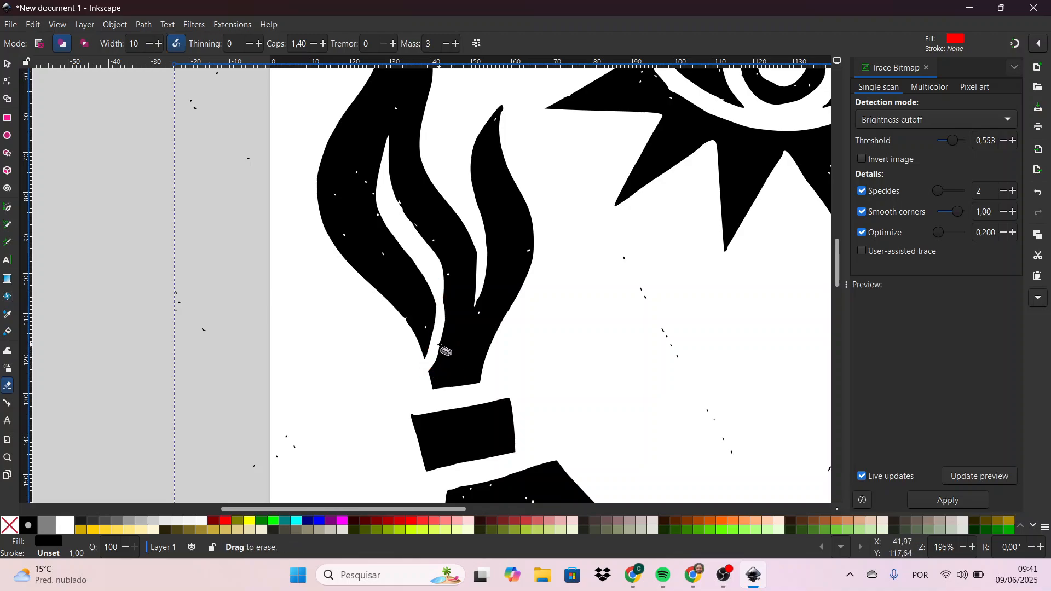
scroll(417, 223, up, 2)
scroll(417, 224, up, 2)
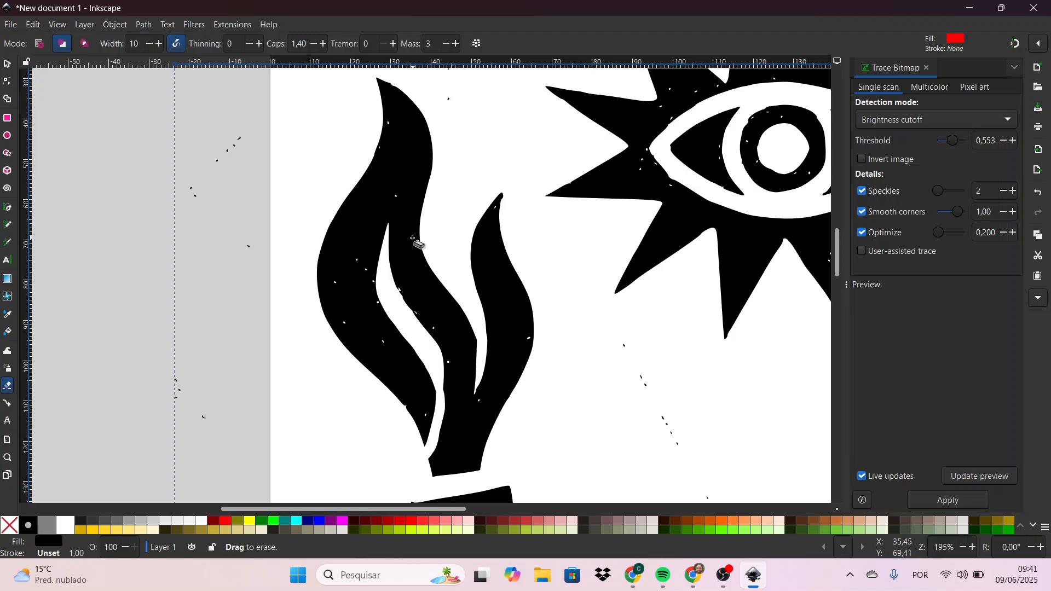
mouse_move(389, 258)
mouse_down()
mouse_move(395, 215)
mouse_move(428, 155)
mouse_move(422, 110)
mouse_up()
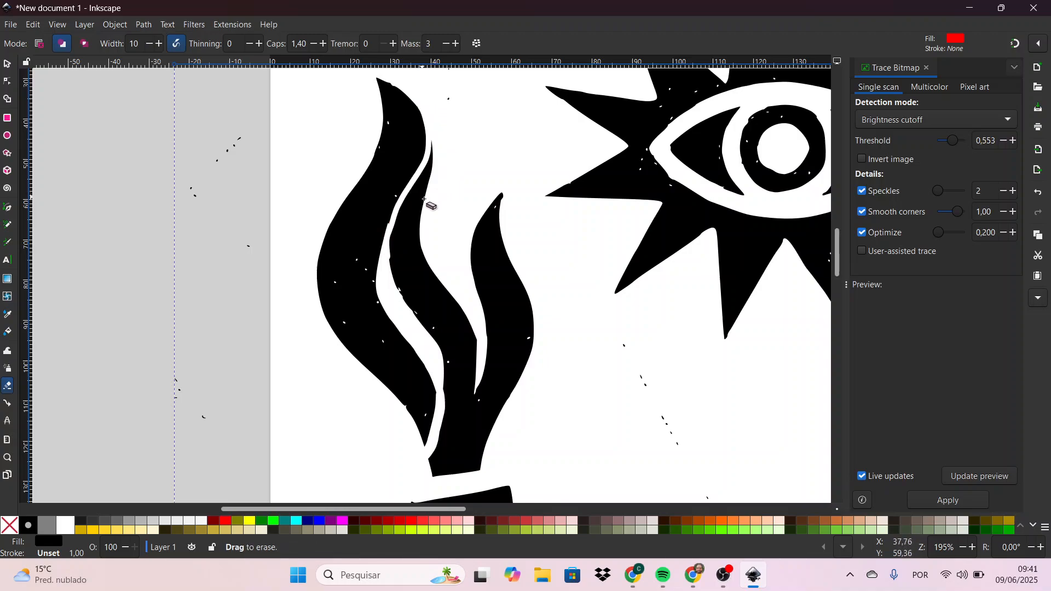
- Erase a gap between the torch flame's middle and shorter tongues, extending the existing cut down to the flame's base
scroll(431, 206, down, 2)
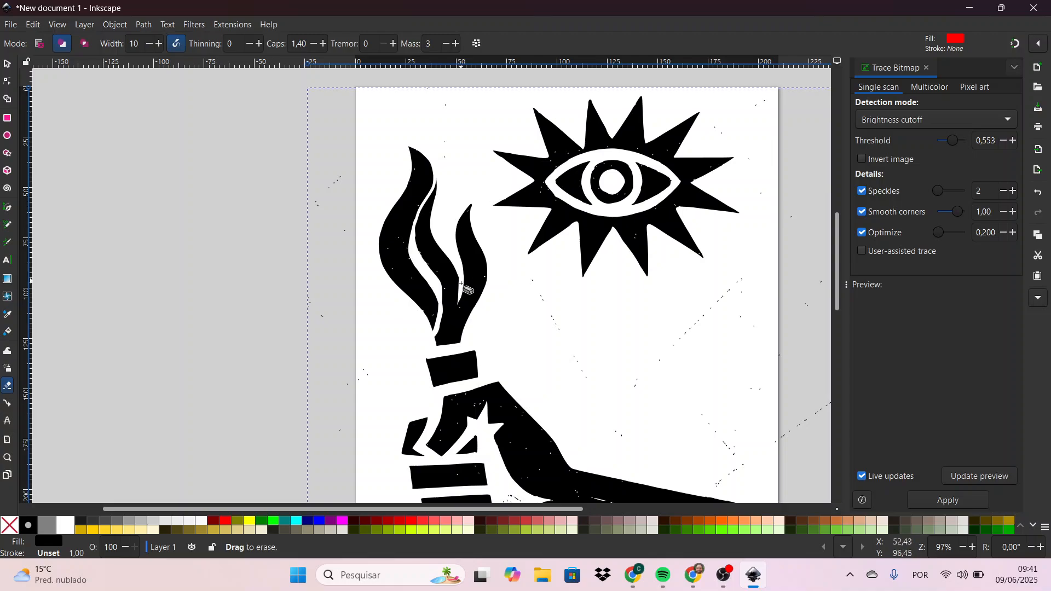
ctrl+scroll(457, 316, up, 1)
ctrl+scroll(457, 315, up, 1)
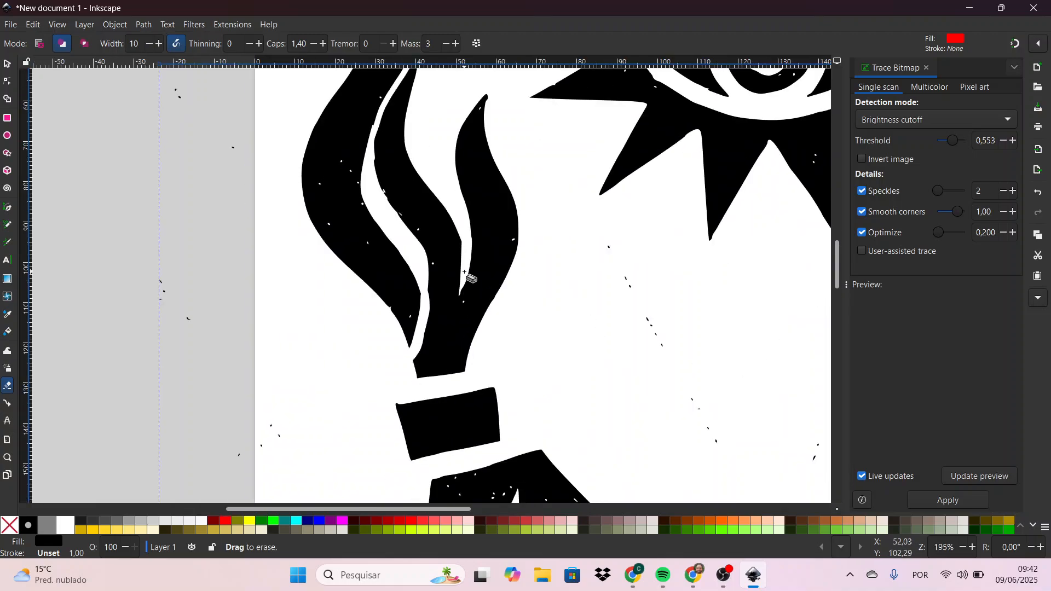
mouse_move(465, 271)
mouse_down()
mouse_move(467, 293)
mouse_move(417, 381)
mouse_move(457, 312)
mouse_move(467, 252)
mouse_move(471, 316)
mouse_up()
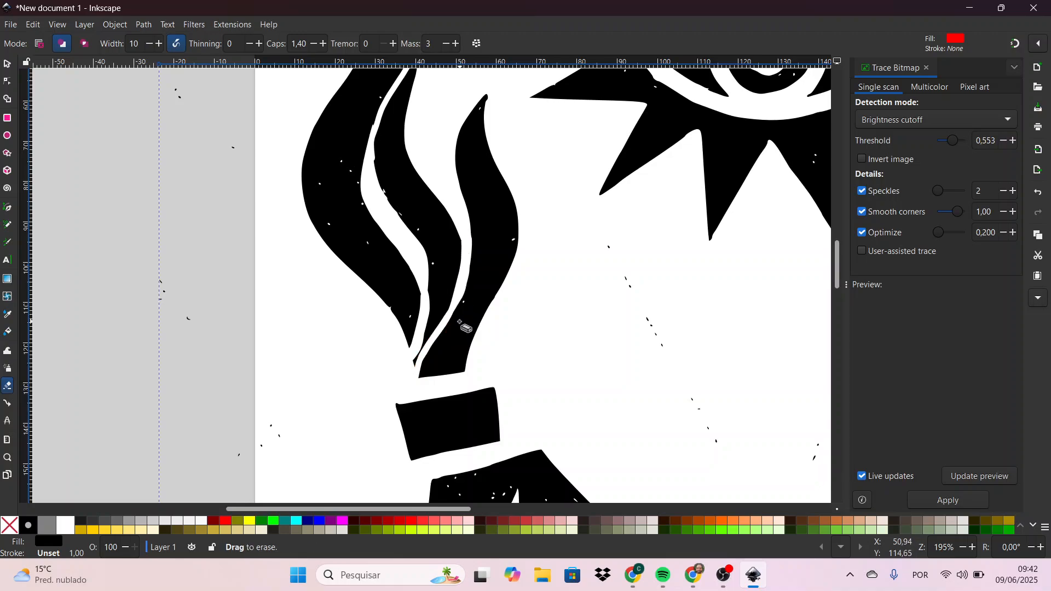
scroll(460, 326, down, 3)
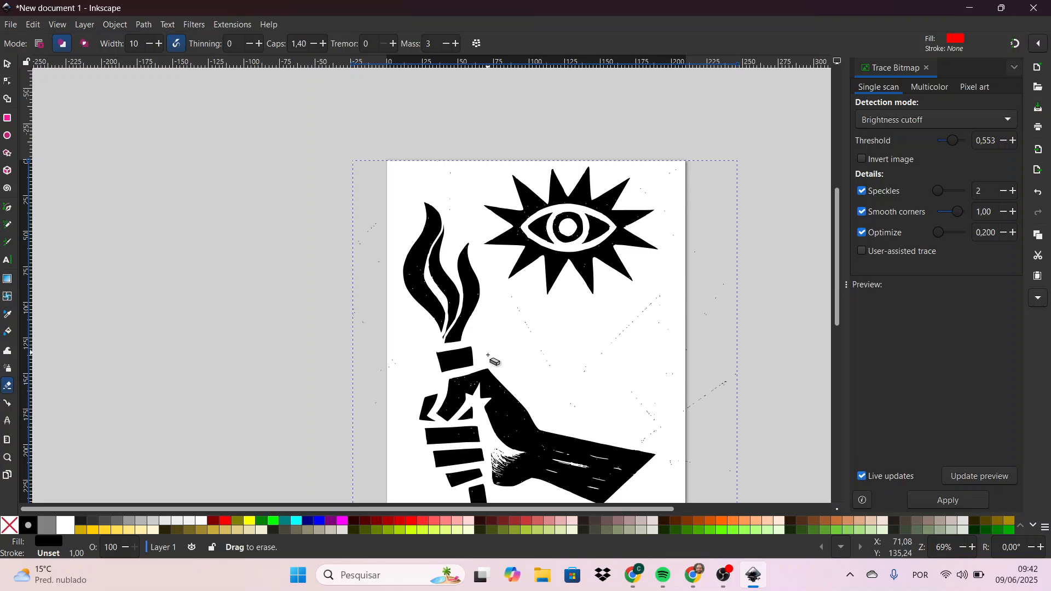
scroll(488, 357, down, 3)
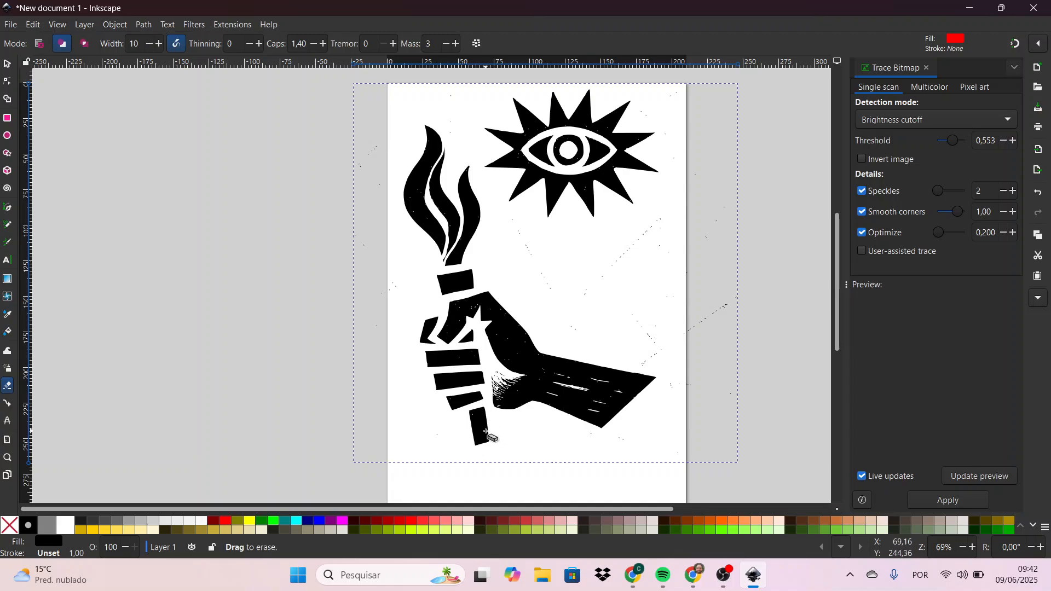
- Delete the nodes of all the white streaks and specks inside the forearm, and deselect the path
scroll(577, 403, up, 3)
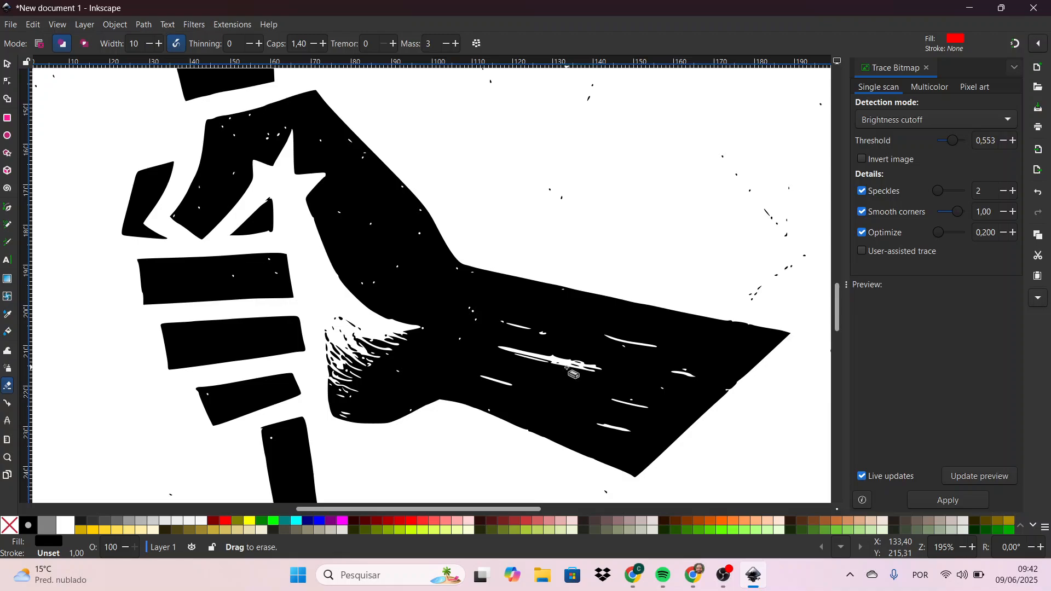
click(8, 83)
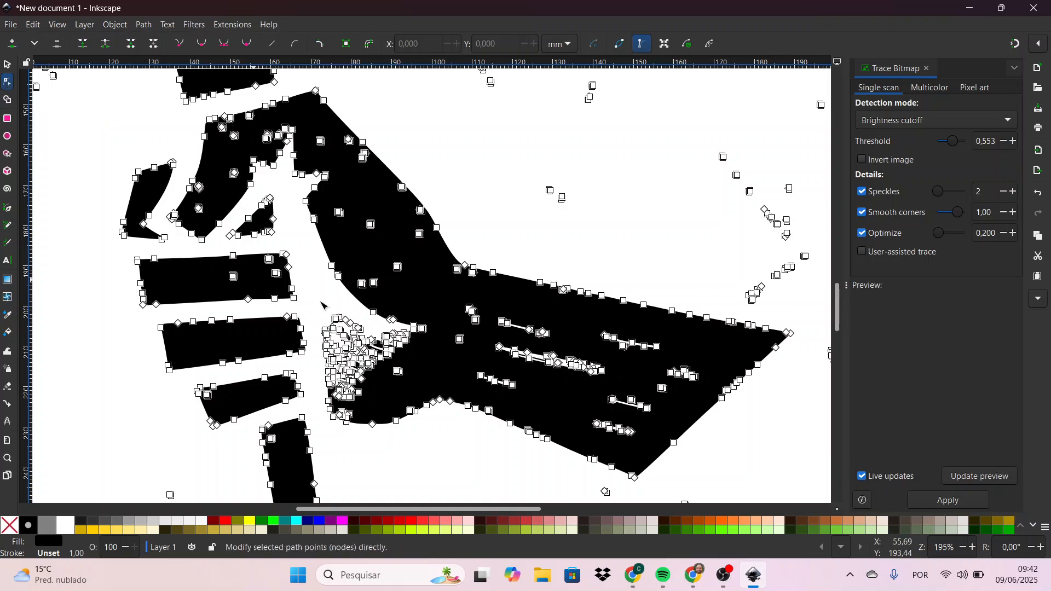
drag(447, 301, 603, 403)
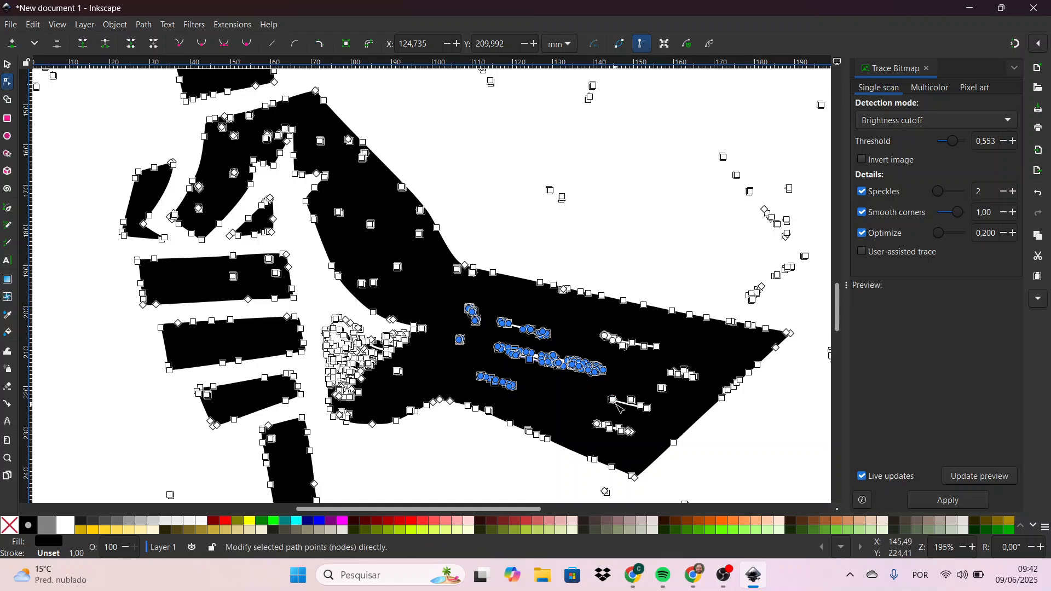
key(Delete)
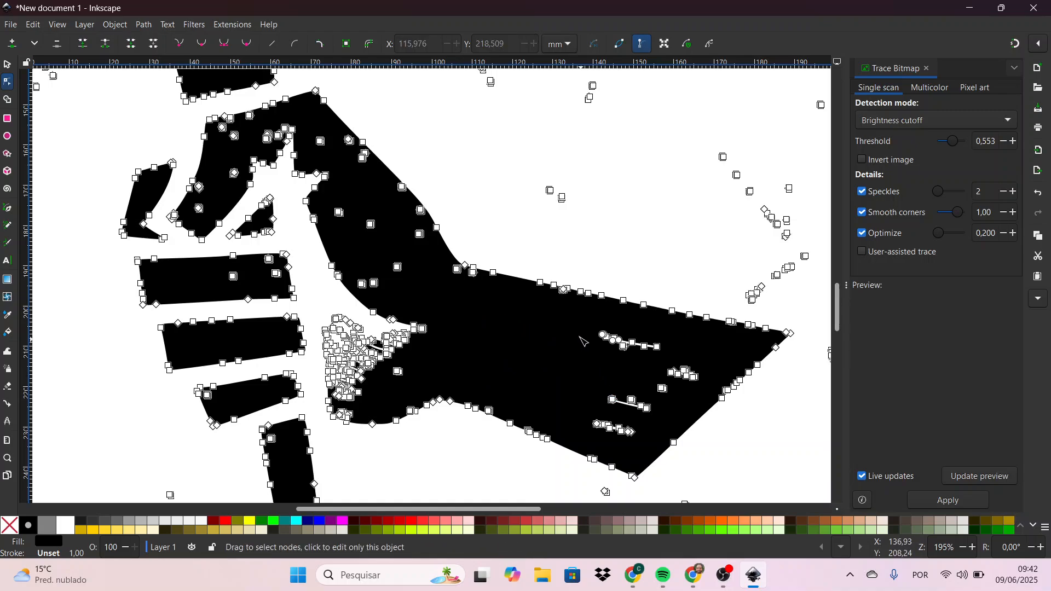
drag(578, 328, 700, 402)
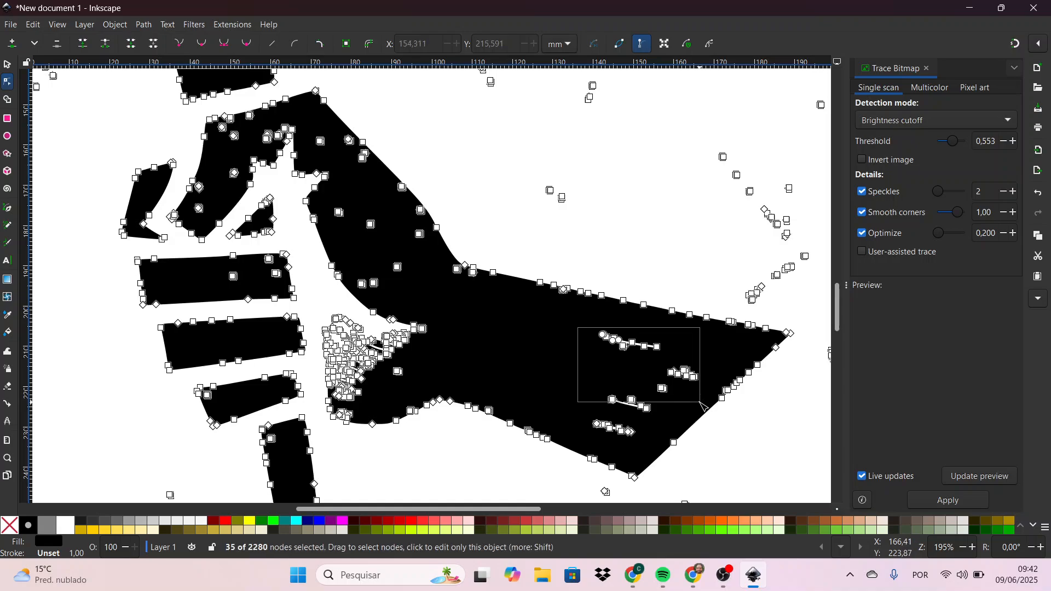
key(Delete)
drag(554, 373, 670, 457)
key(Delete)
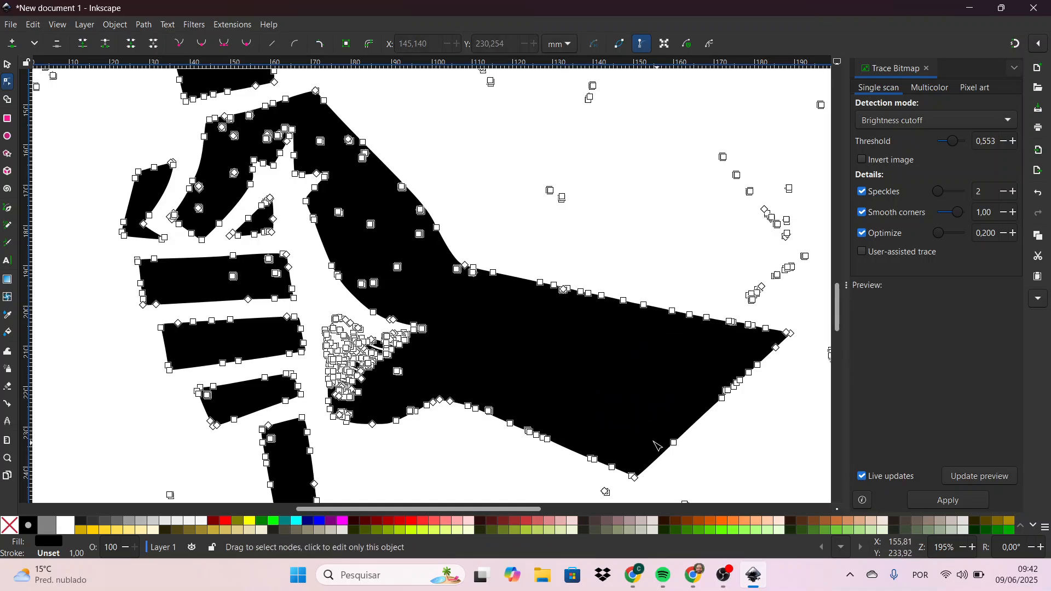
click(7, 66)
click(503, 223)
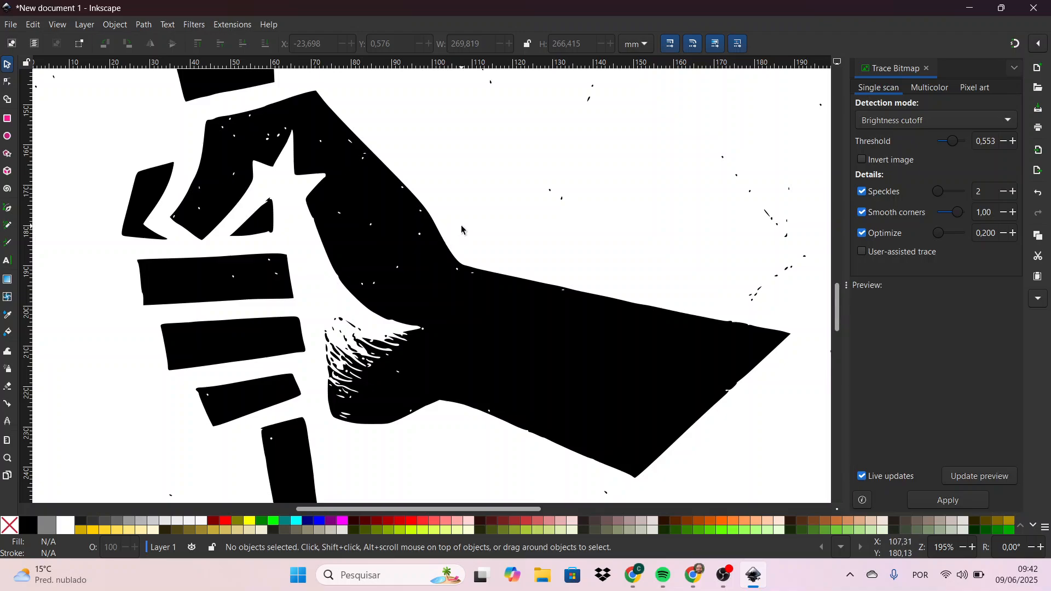
- Cut gaps with the Eraser from the upper-left, left, right and lower-right notches between the sun's rays to the eye's white outline
scroll(481, 224, up, 8)
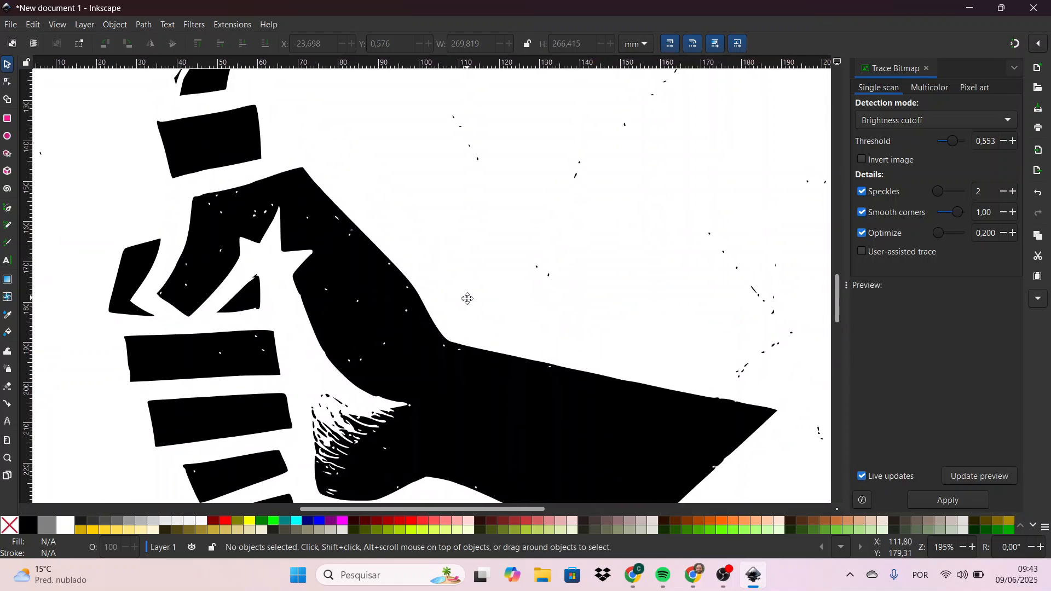
ctrl+scroll(498, 283, down, 3)
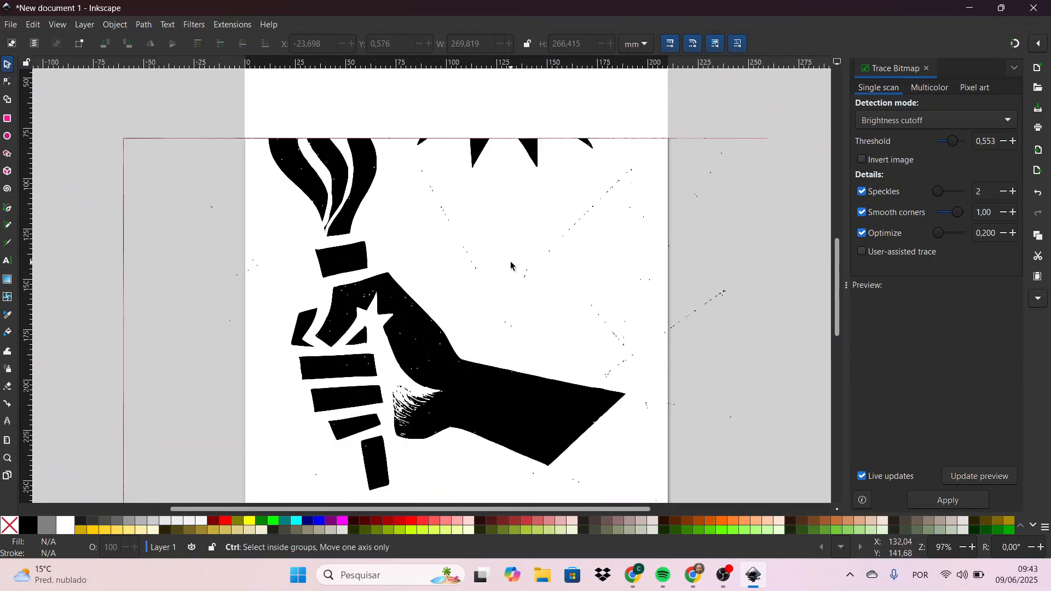
drag(522, 275, 525, 277)
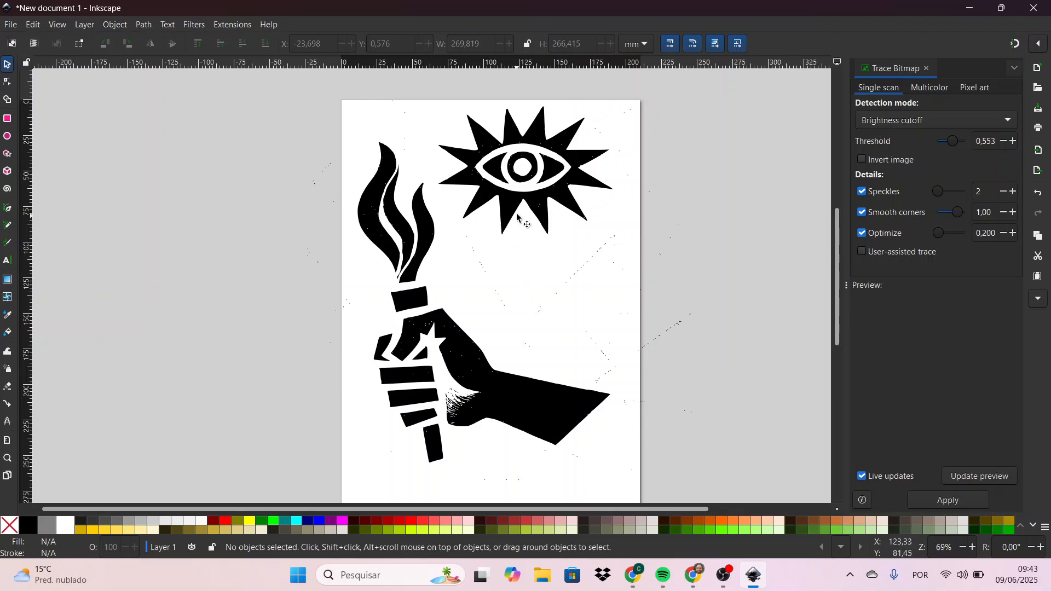
ctrl+scroll(519, 165, up, 3)
scroll(517, 161, up, 3)
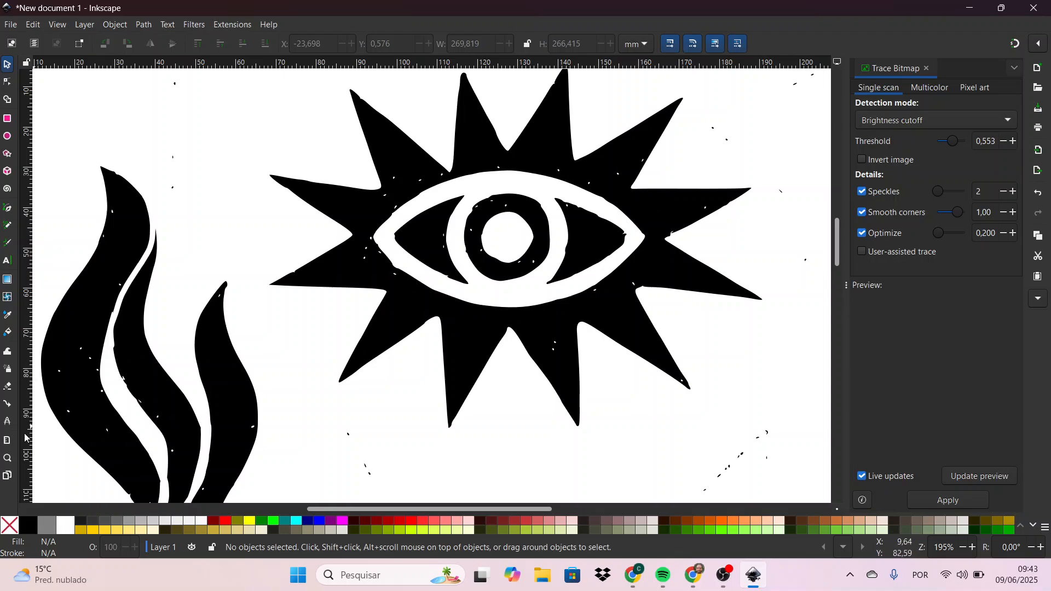
click(8, 389)
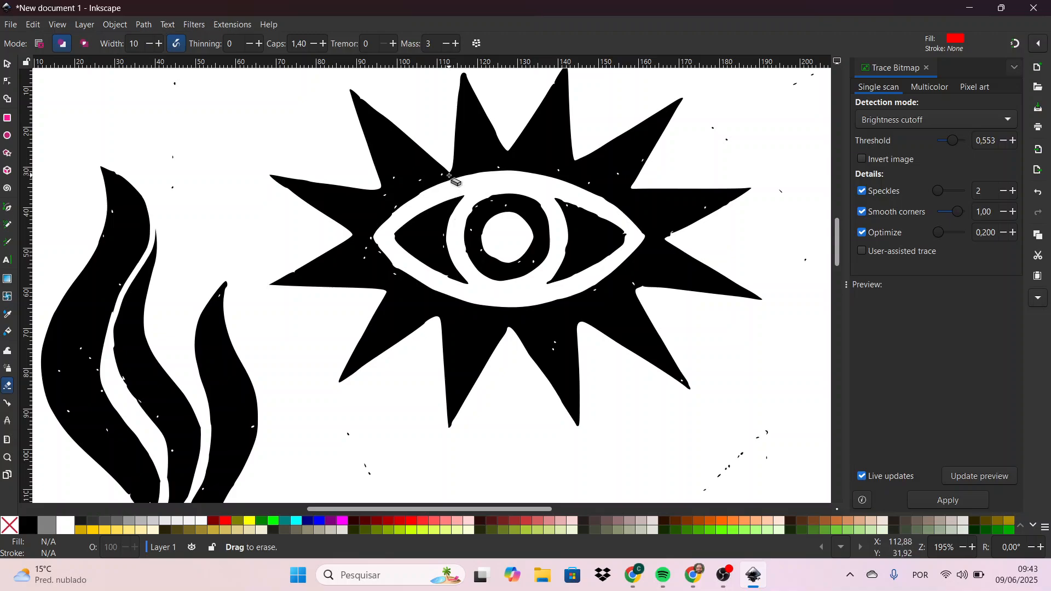
drag(450, 172, 451, 173)
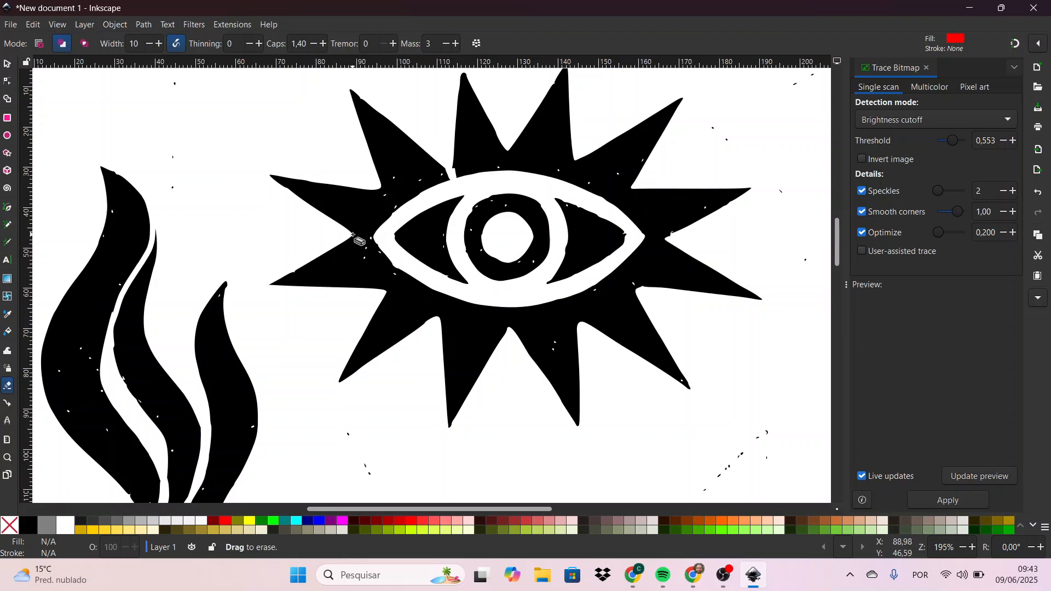
drag(353, 235, 372, 239)
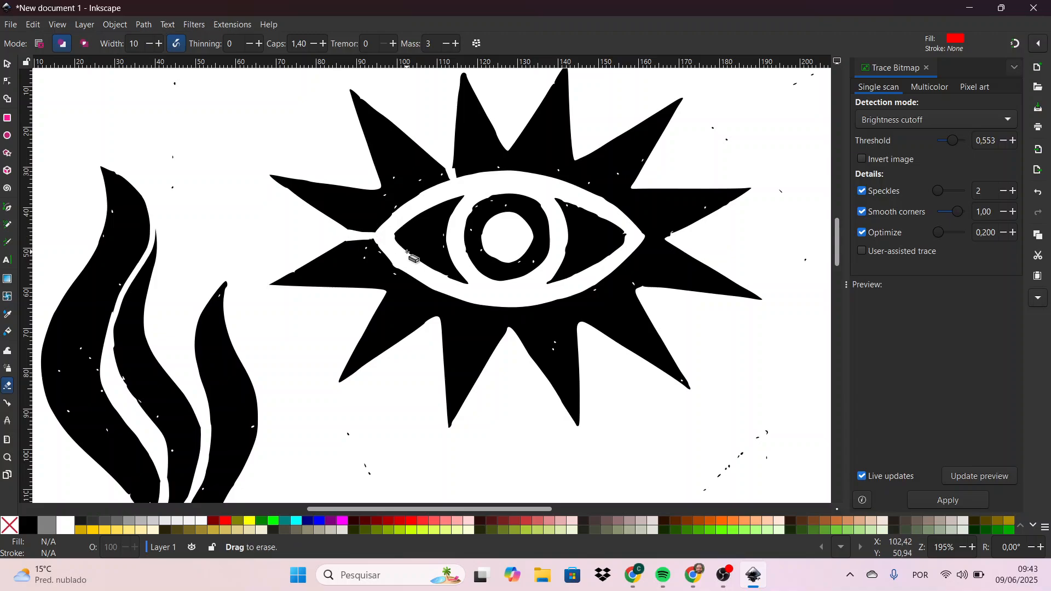
mouse_move(674, 239)
mouse_down()
mouse_move(639, 239)
mouse_move(696, 246)
mouse_up()
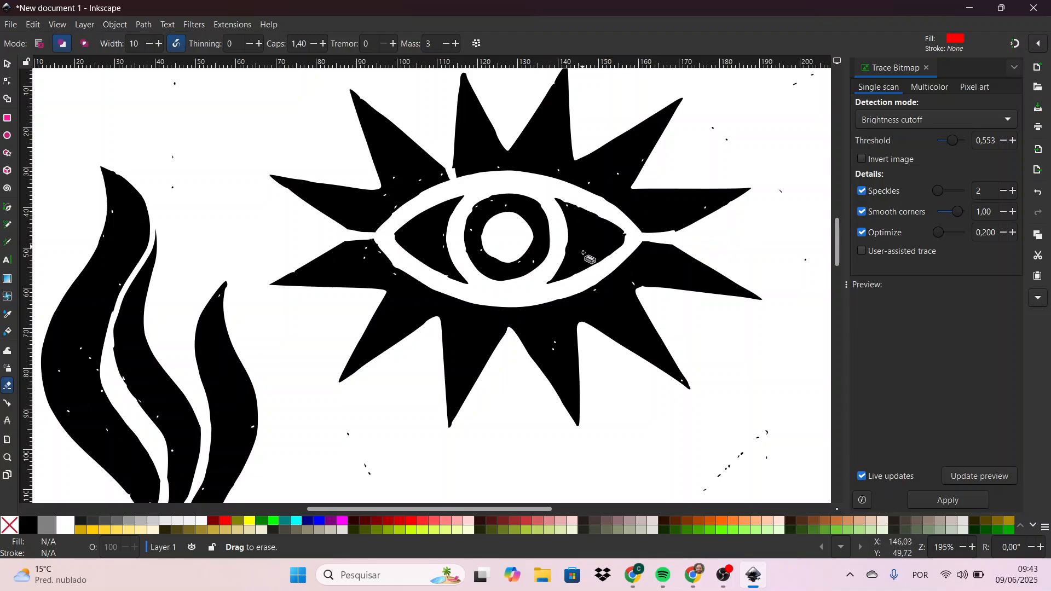
mouse_move(583, 330)
mouse_down()
mouse_move(573, 296)
mouse_move(580, 329)
mouse_move(598, 336)
mouse_move(587, 331)
mouse_up()
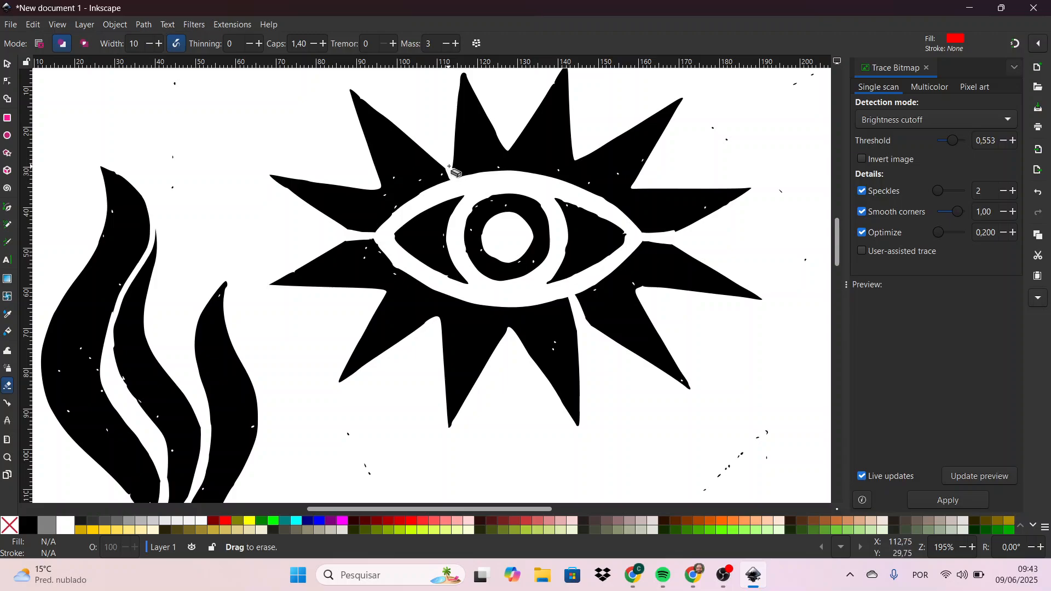
drag(450, 165, 448, 168)
- Cut through the black ring around the pupil with the Eraser at its top and bottom
drag(505, 193, 505, 214)
mouse_move(509, 254)
mouse_down()
mouse_move(507, 285)
mouse_move(509, 254)
mouse_up()
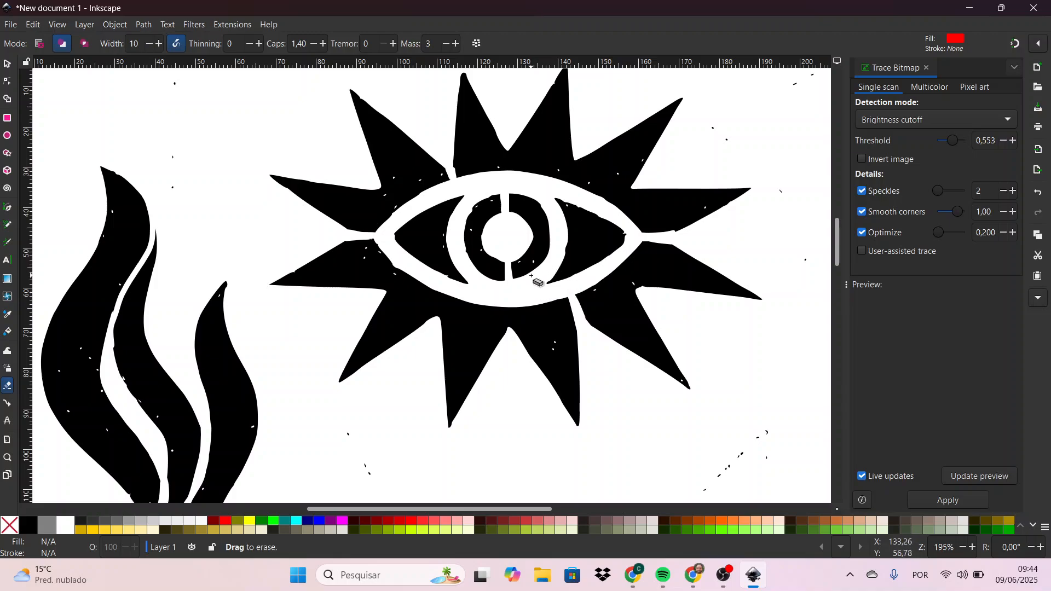
scroll(539, 289, down, 3)
scroll(559, 356, down, 3)
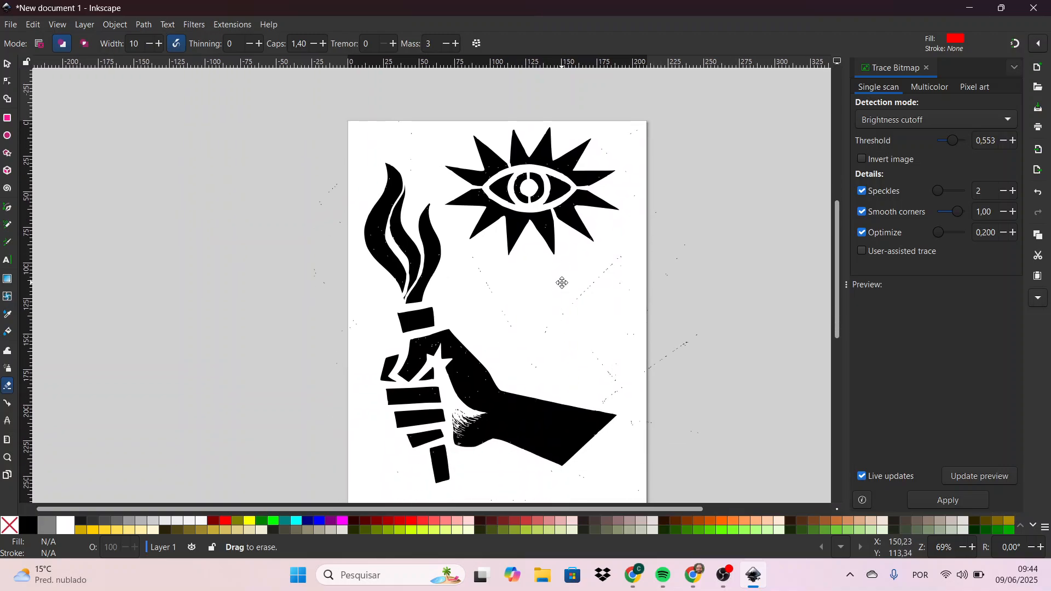
- Check the contours of the cut eye and sun in Outline display mode, and restore Normal display mode
click(56, 25)
mouse_move(81, 74)
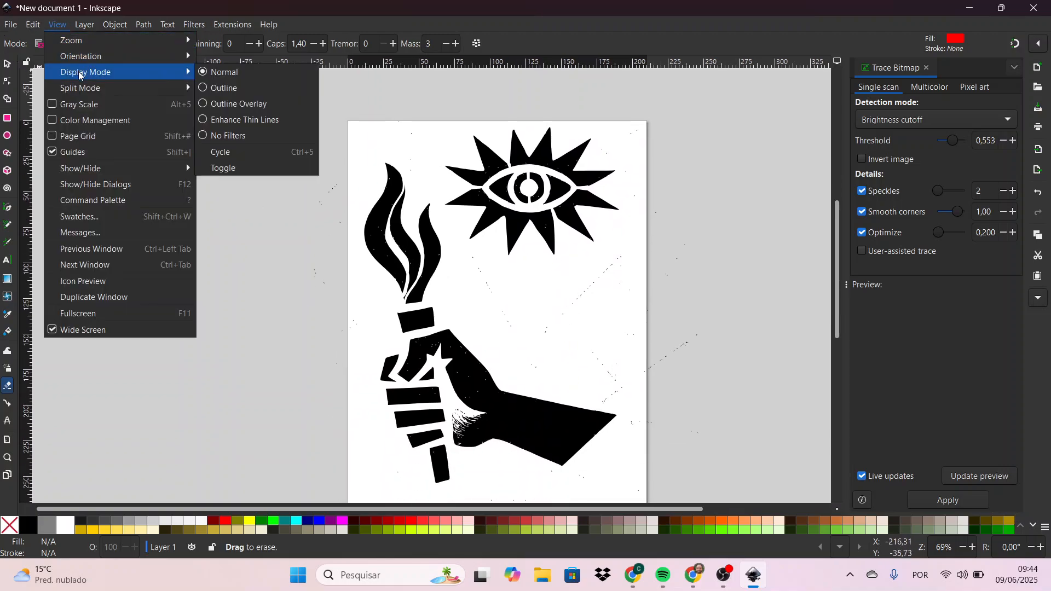
click(232, 89)
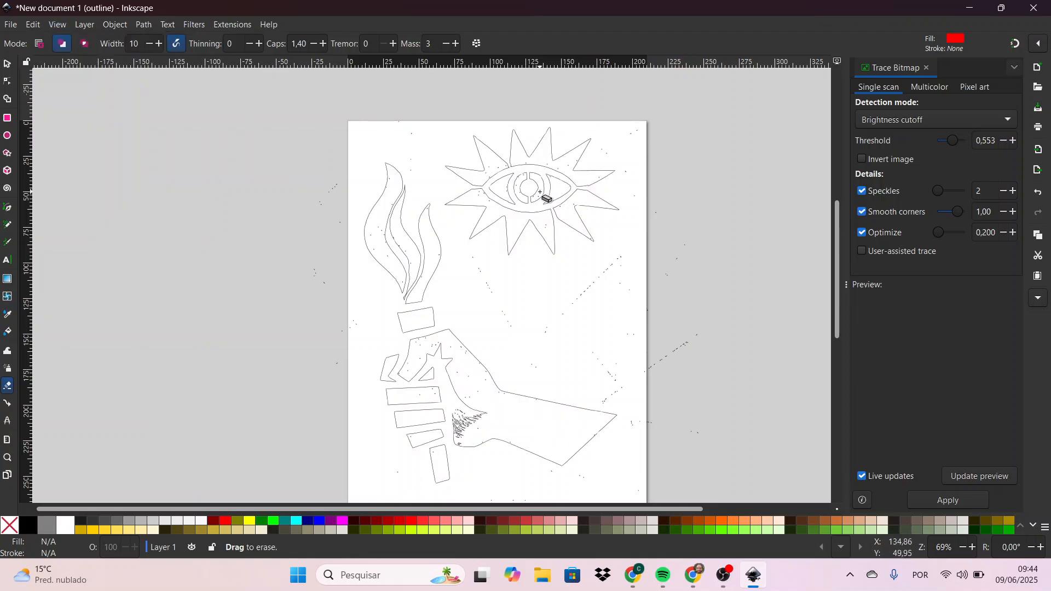
scroll(534, 190, up, 4)
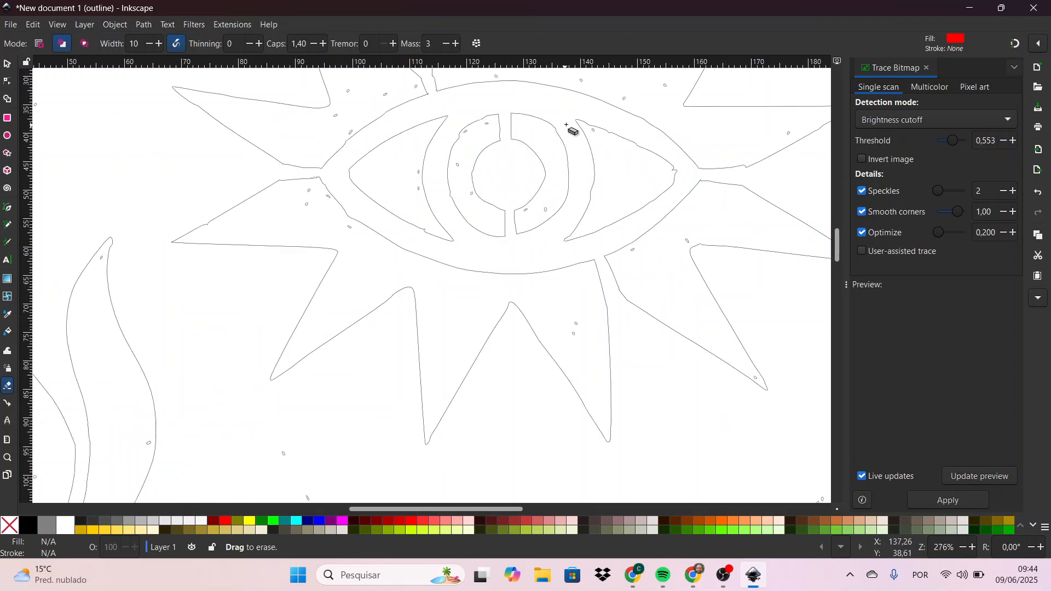
scroll(598, 170, down, 4)
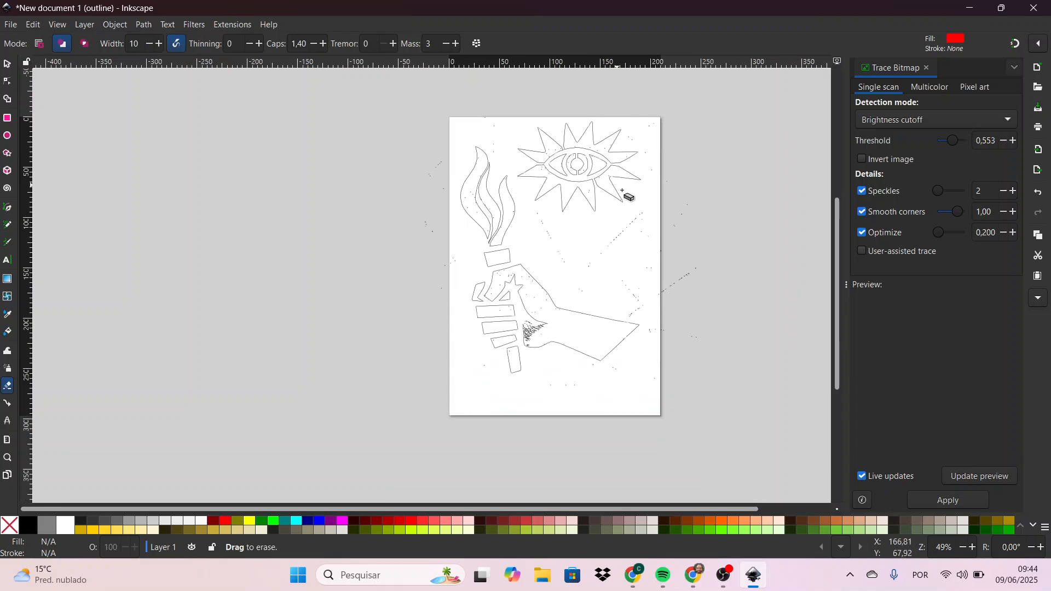
click(57, 23)
mouse_move(95, 67)
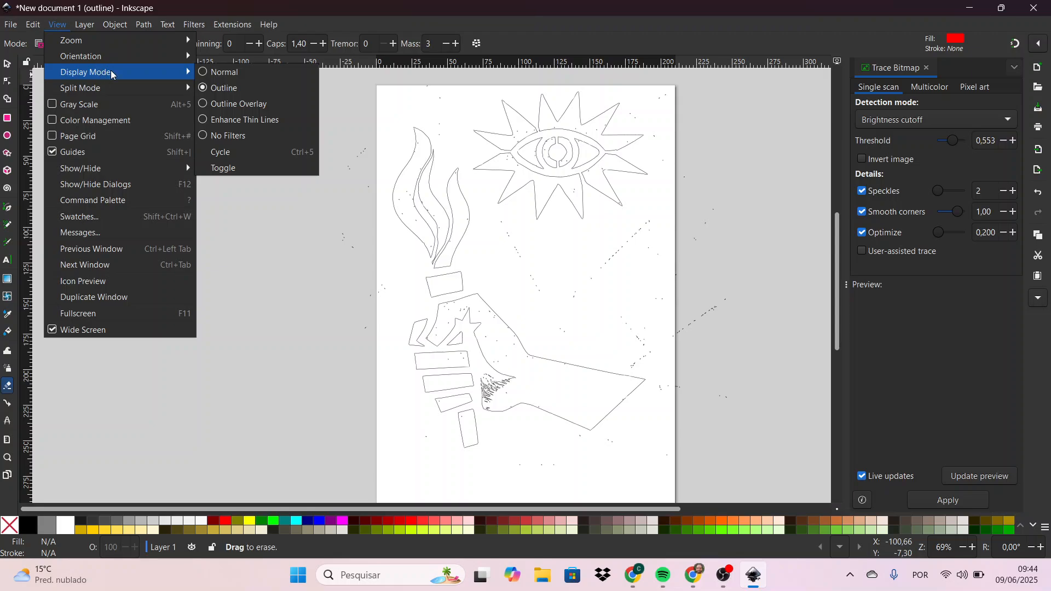
click(216, 73)
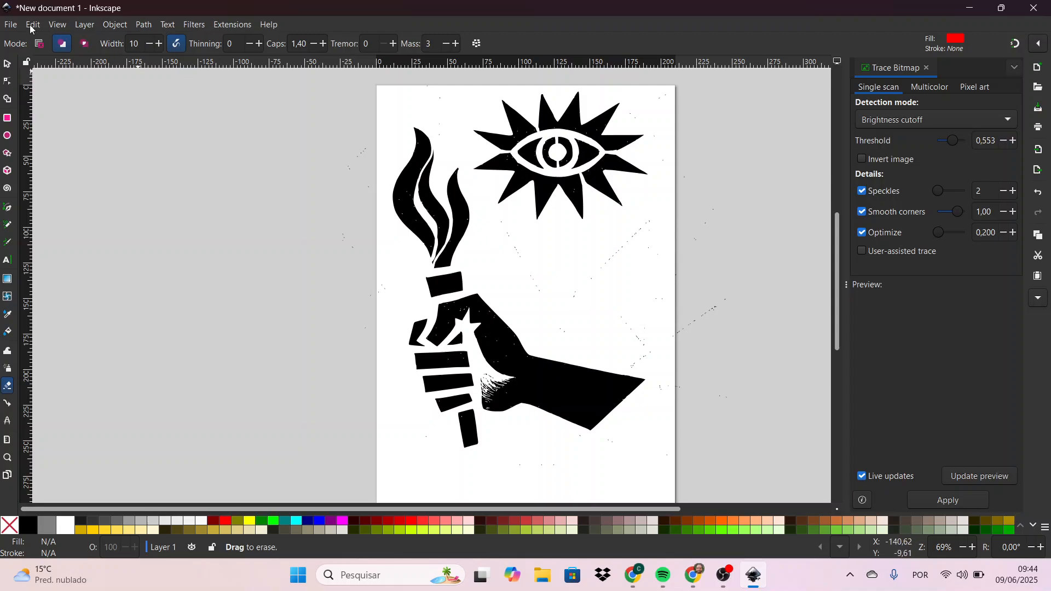
- Save the drawing to the desktop as Desktop Cutting Plotter (AutoCAD DXF R14), with a file name made of a first name and "_Project"
click(11, 25)
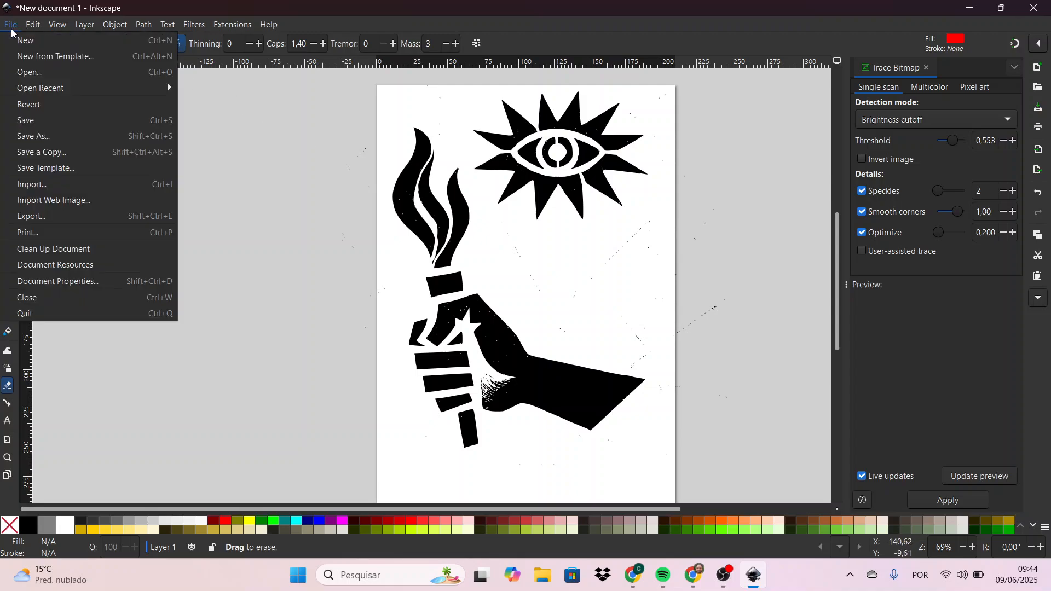
click(44, 139)
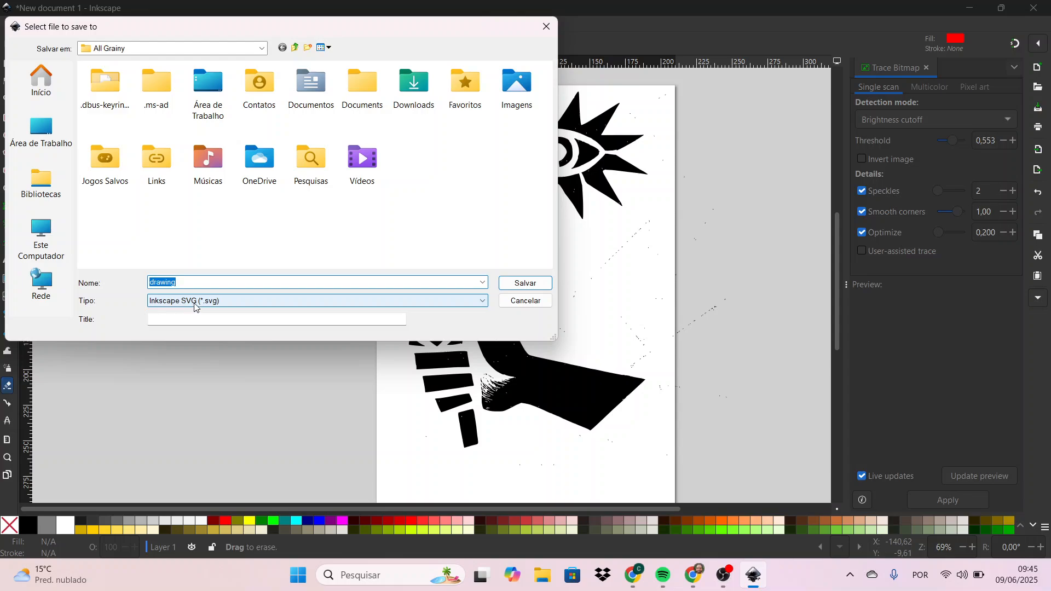
click(195, 304)
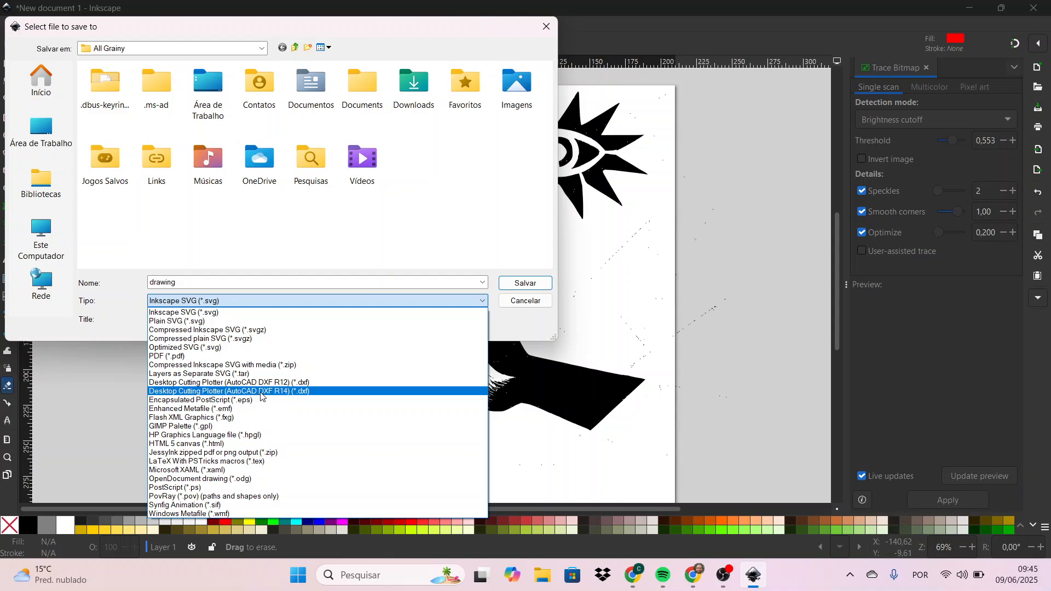
click(300, 392)
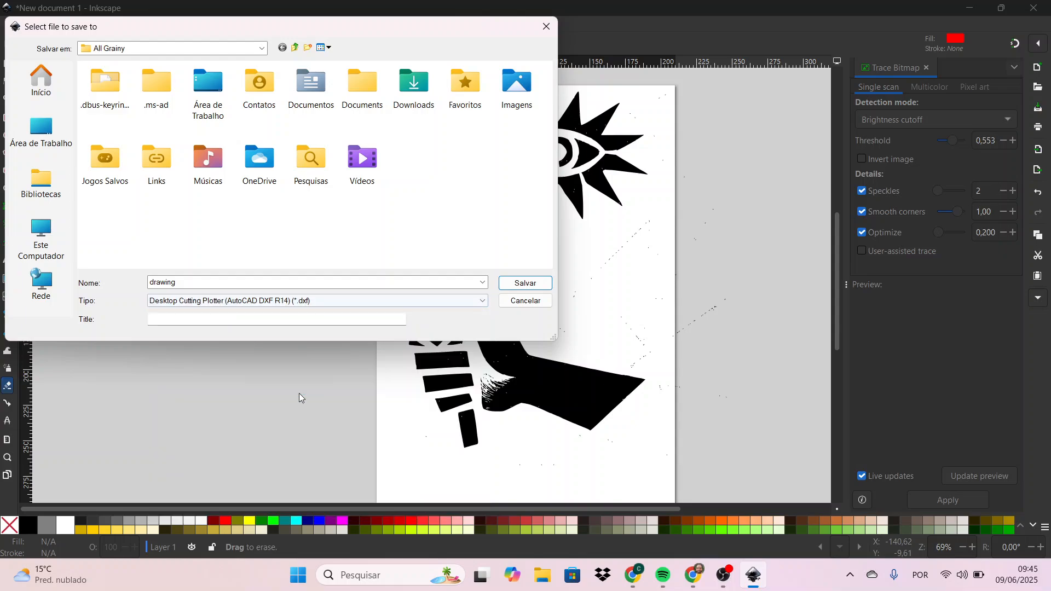
double_click(202, 281)
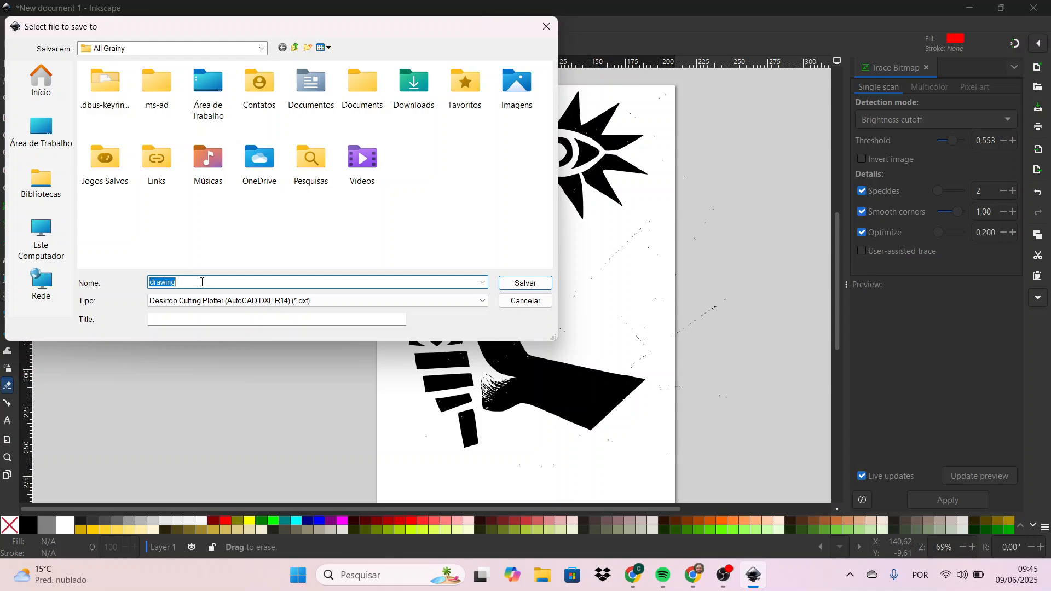
text(Cesar_Project)
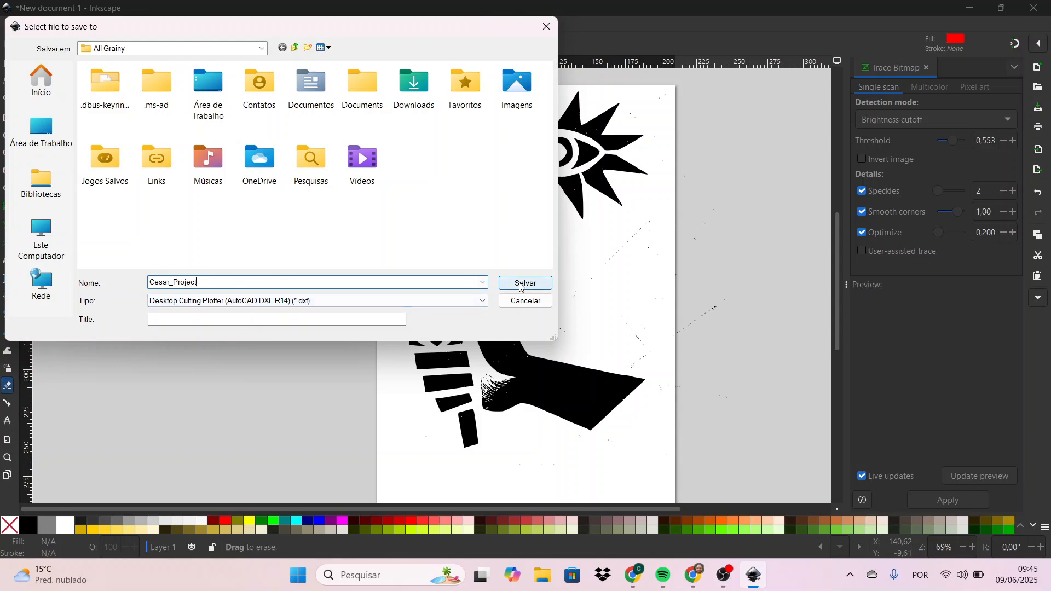
click(56, 137)
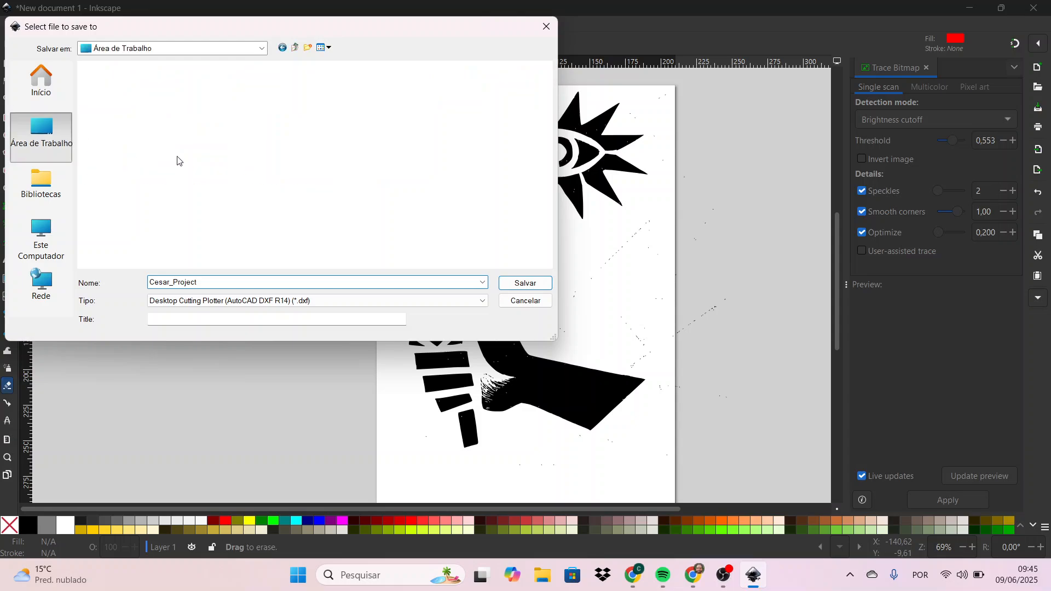
click(520, 284)
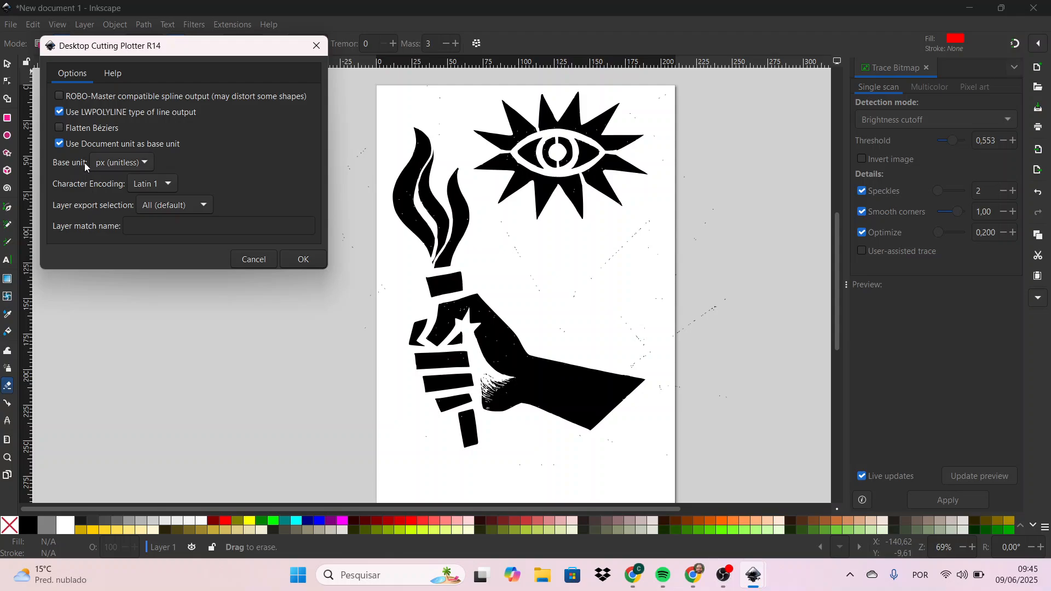
- Set the DXF export's base unit to mm and complete the export
click(103, 164)
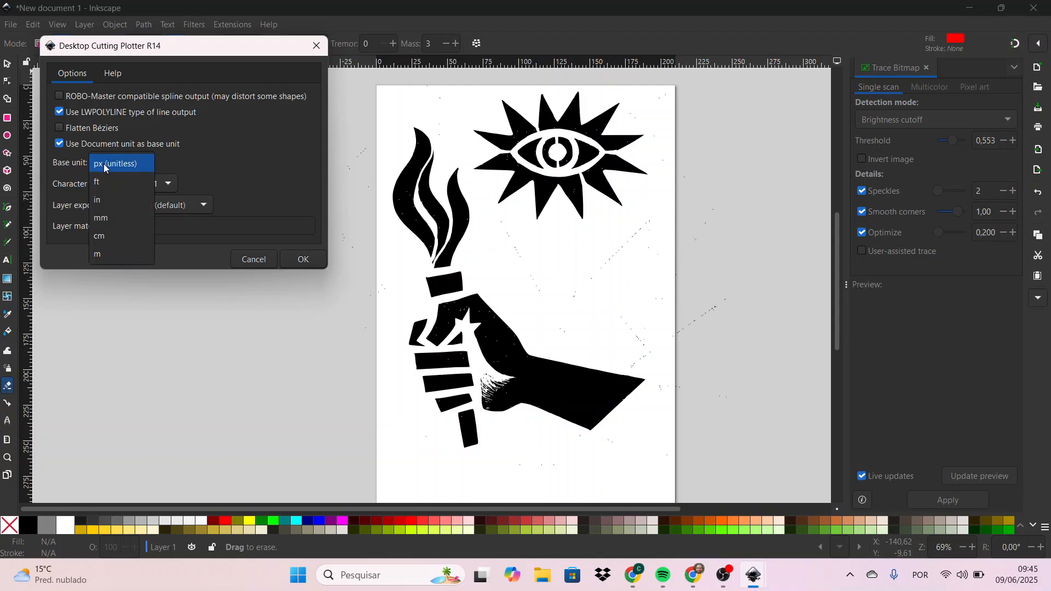
click(109, 219)
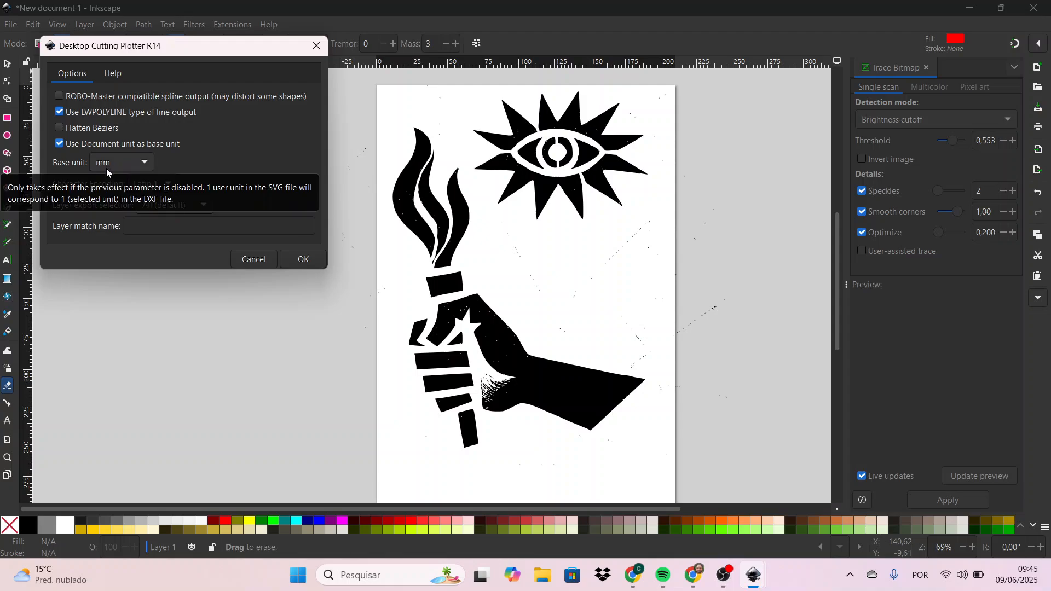
click(292, 261)
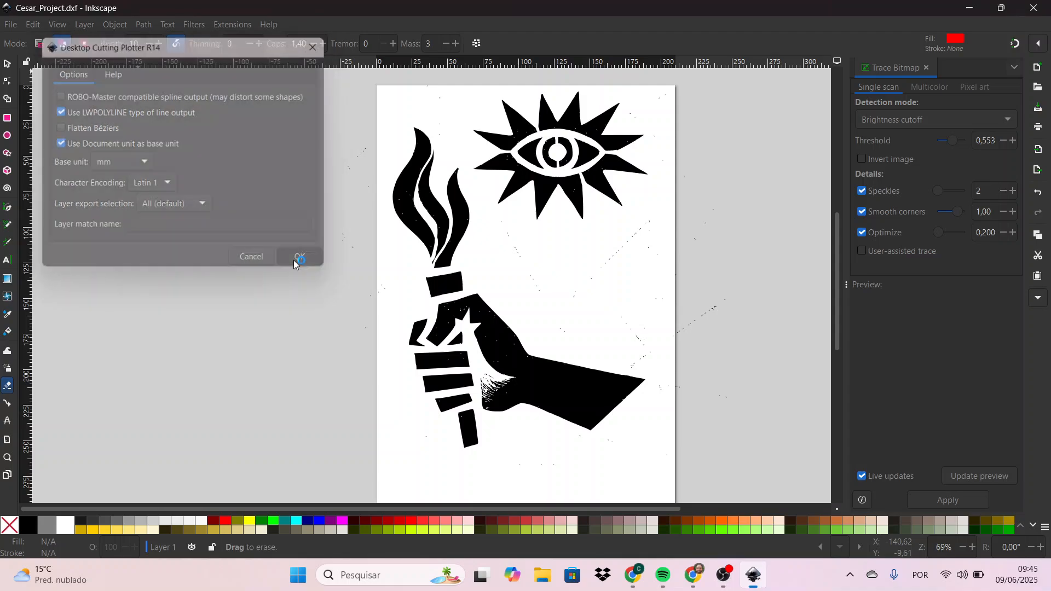